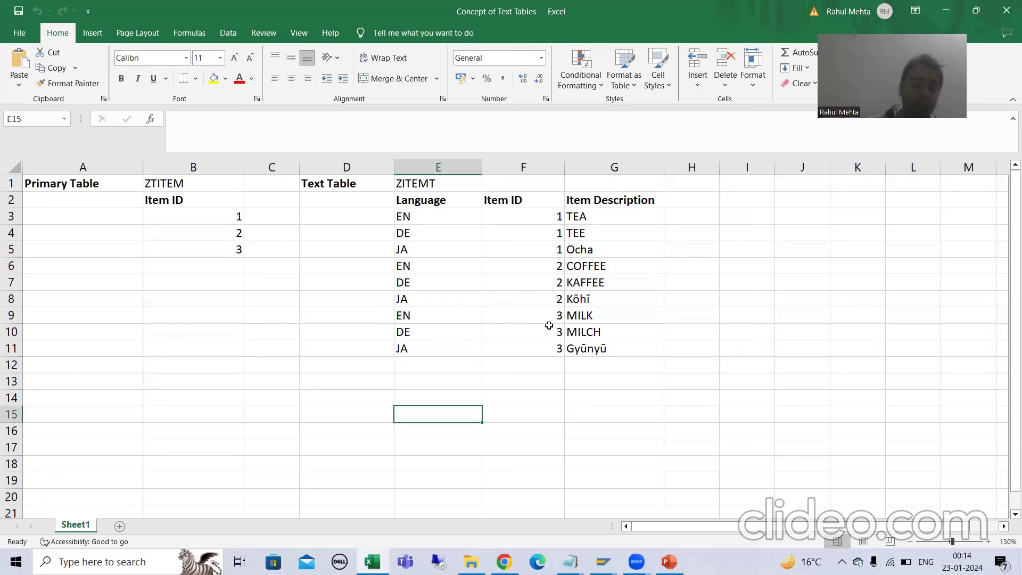
- Open a blank Notepad note and write "Data type , Length" in it
key(super+r)
key(Return)
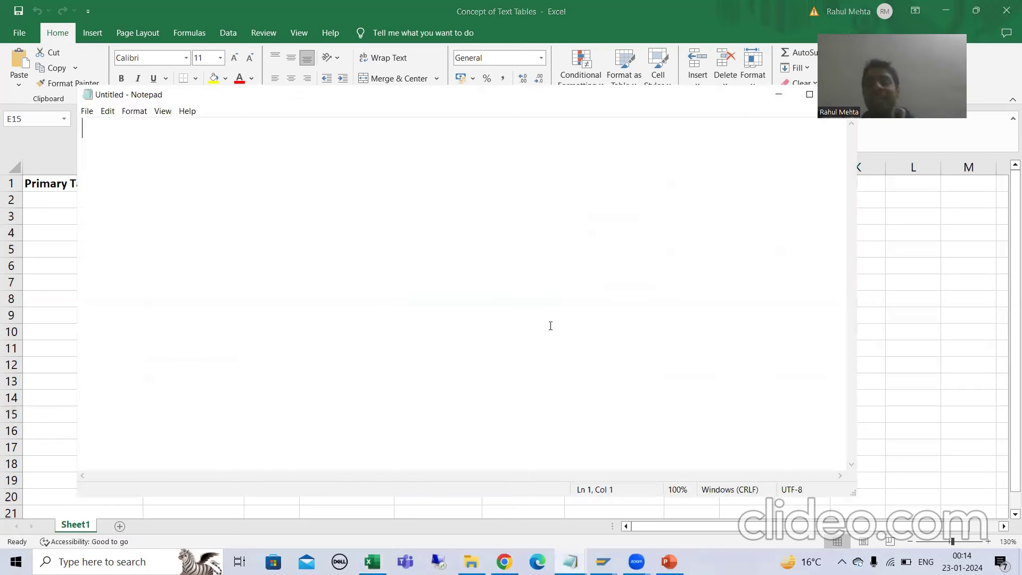
text(Data )
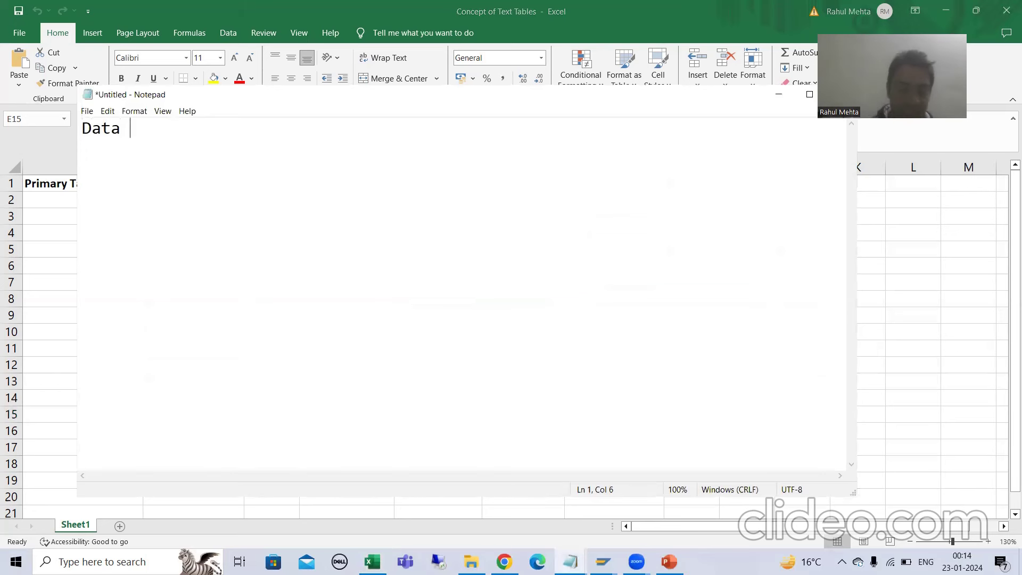
text(type ,)
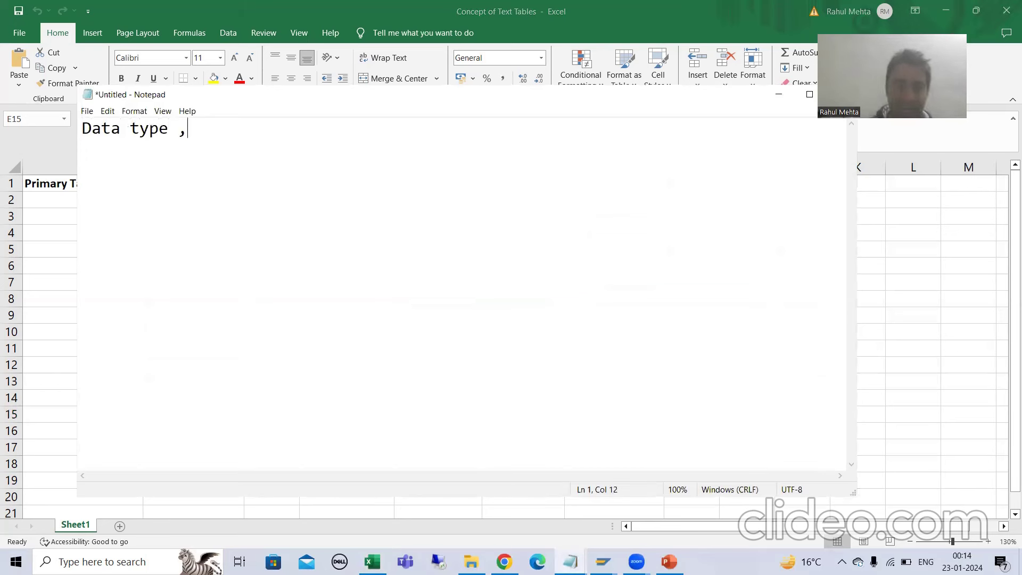
text( Length)
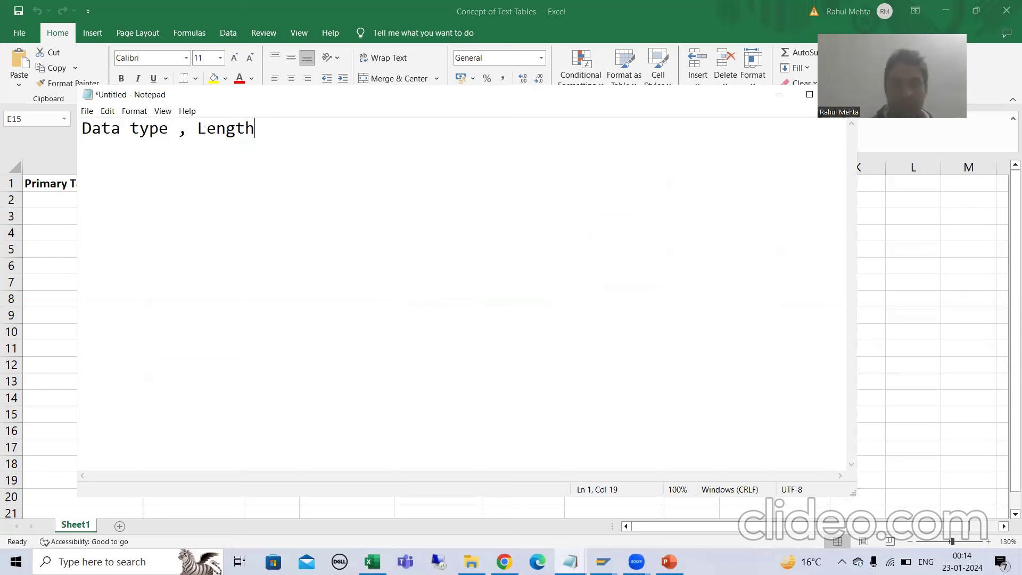
- Return to the Excel workbook and extend the primary table's Item ID heading in B2 to "Item ID(N, 10)"
key(alt+Tab)
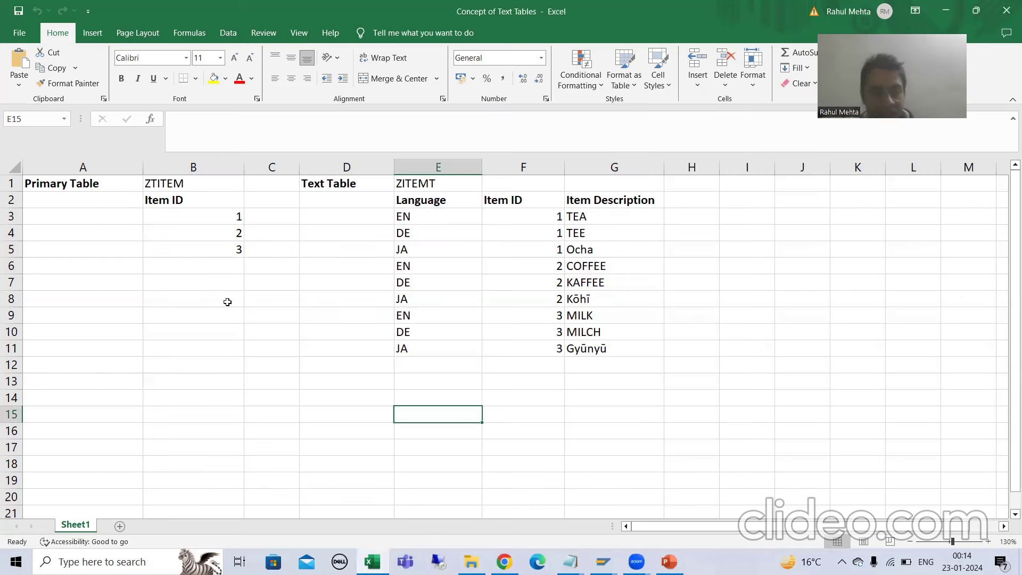
click(184, 199)
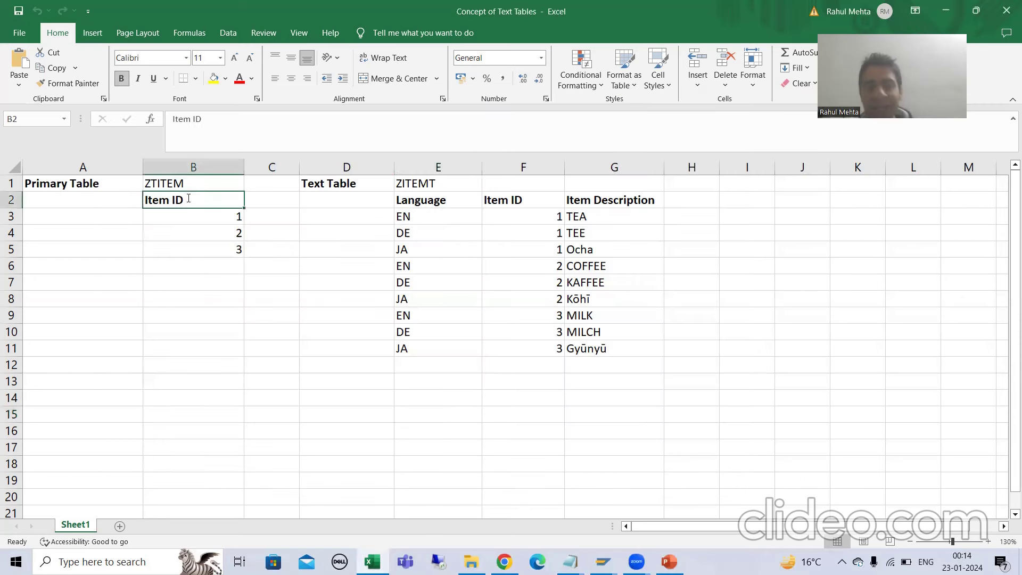
key(F2)
text((N,)
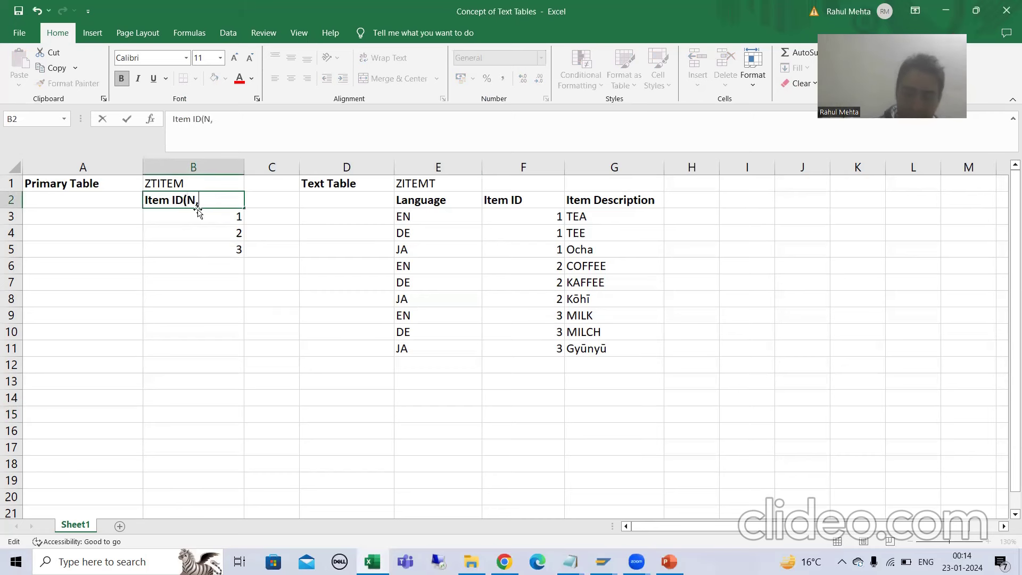
text( 10))
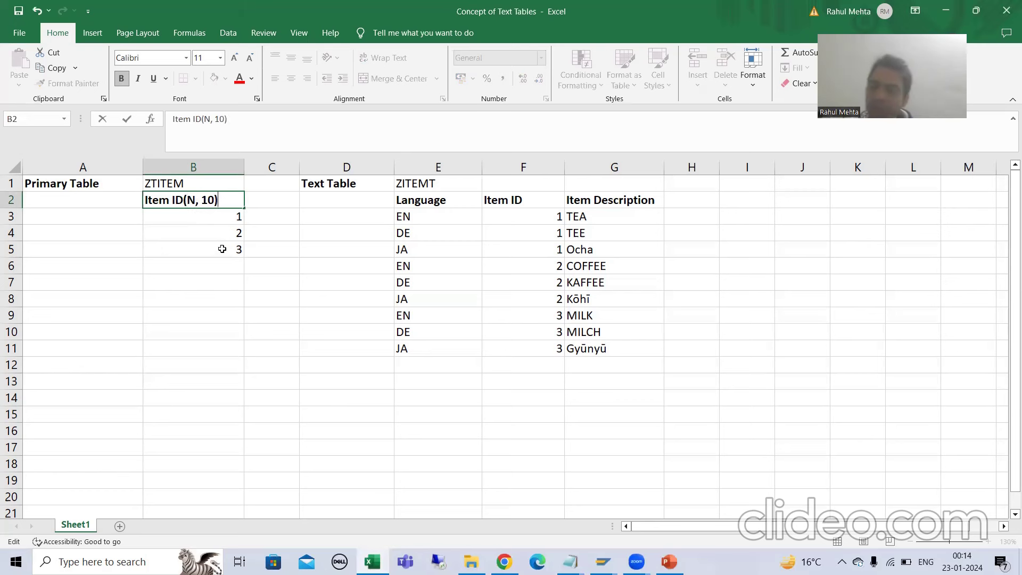
click(427, 201)
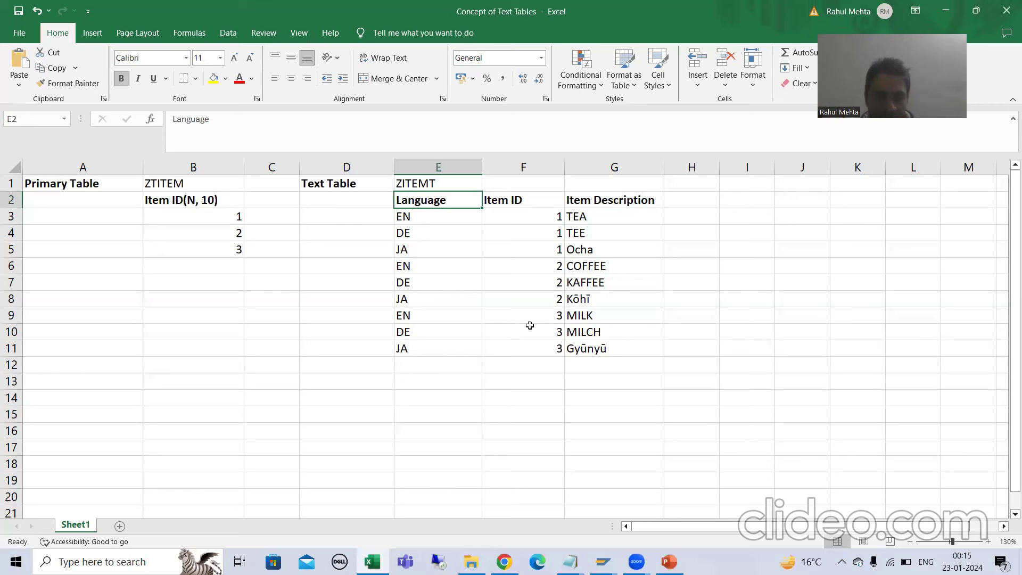
click(201, 199)
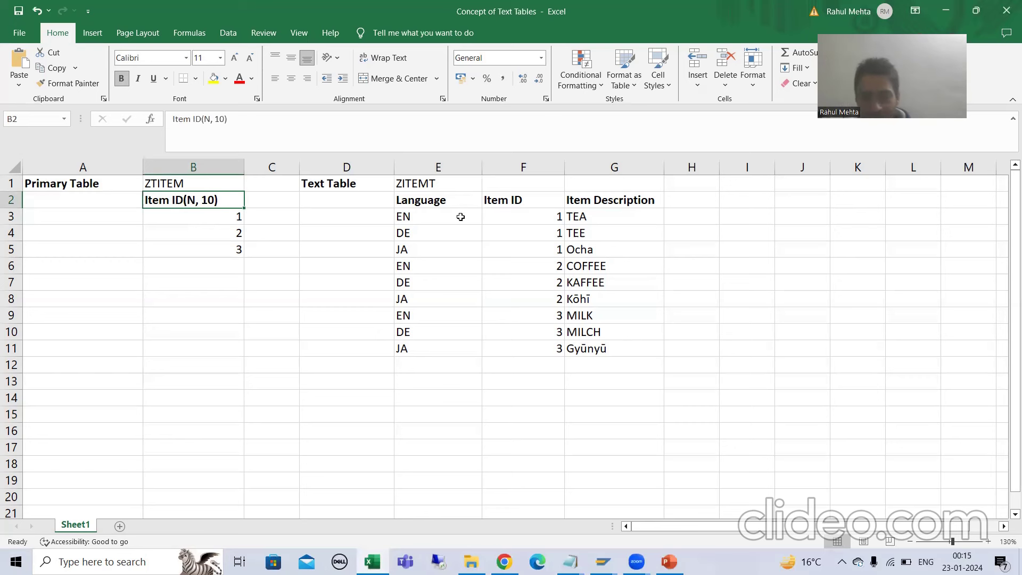
click(457, 199)
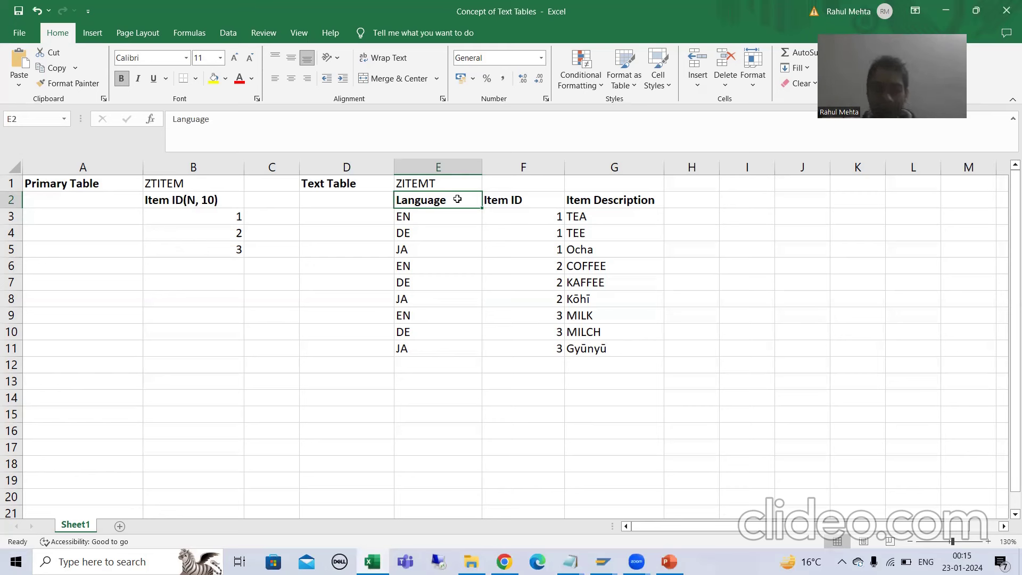
click(505, 202)
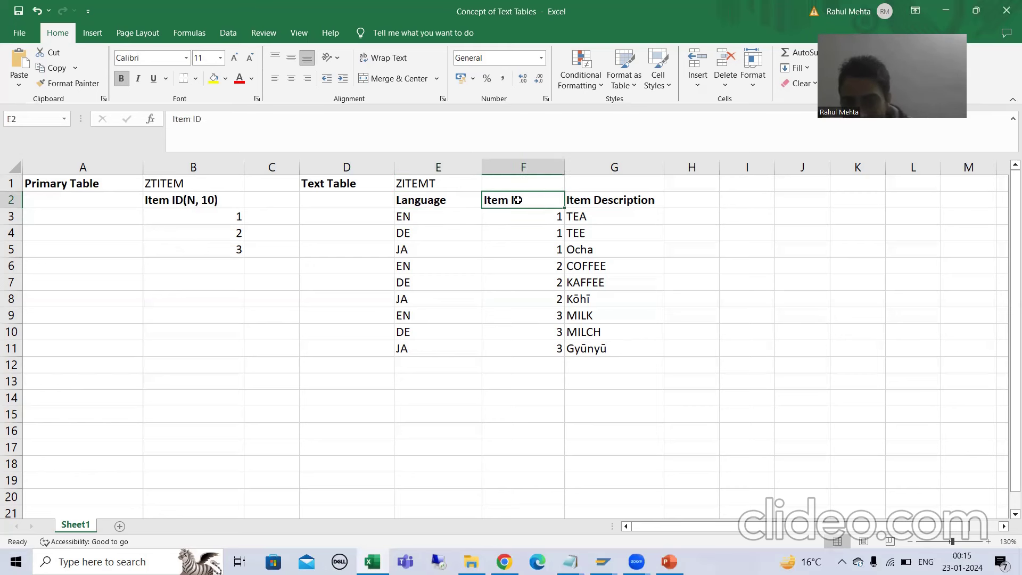
click(218, 199)
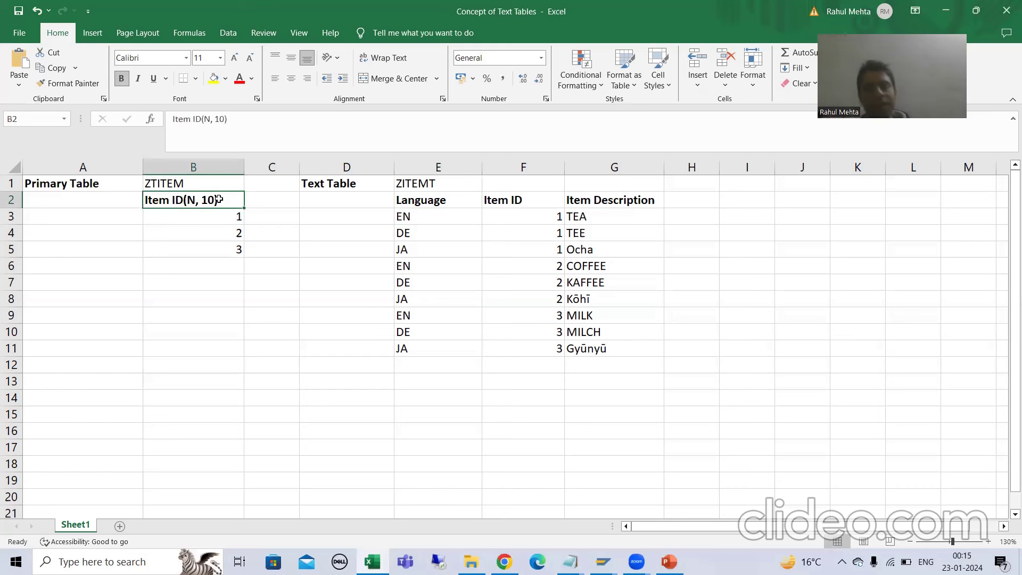
click(511, 198)
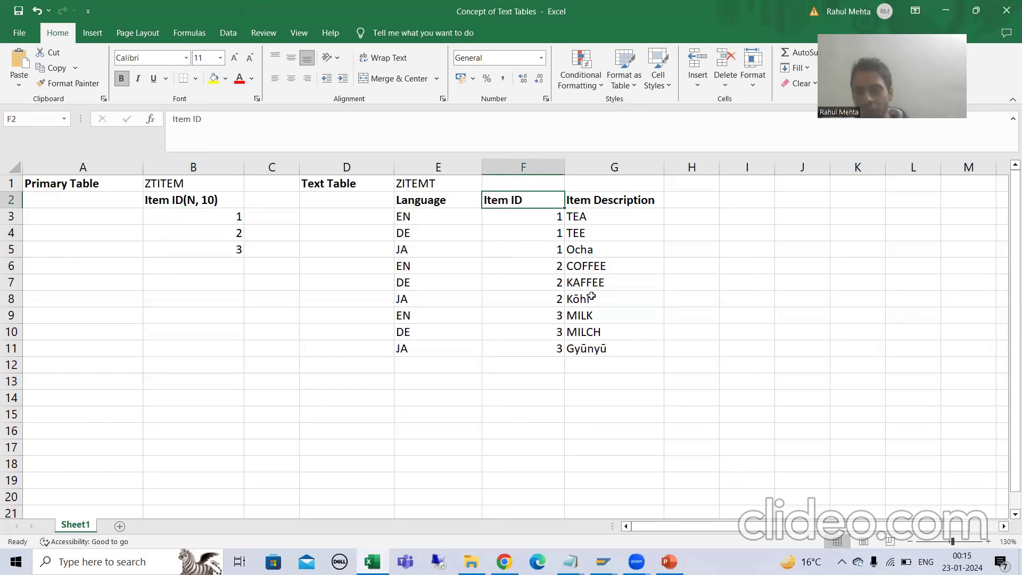
- Widen column G and extend the text table's description heading in G2 to "Item Description(C, 40)"
click(636, 201)
drag(664, 167, 698, 167)
double_click(675, 198)
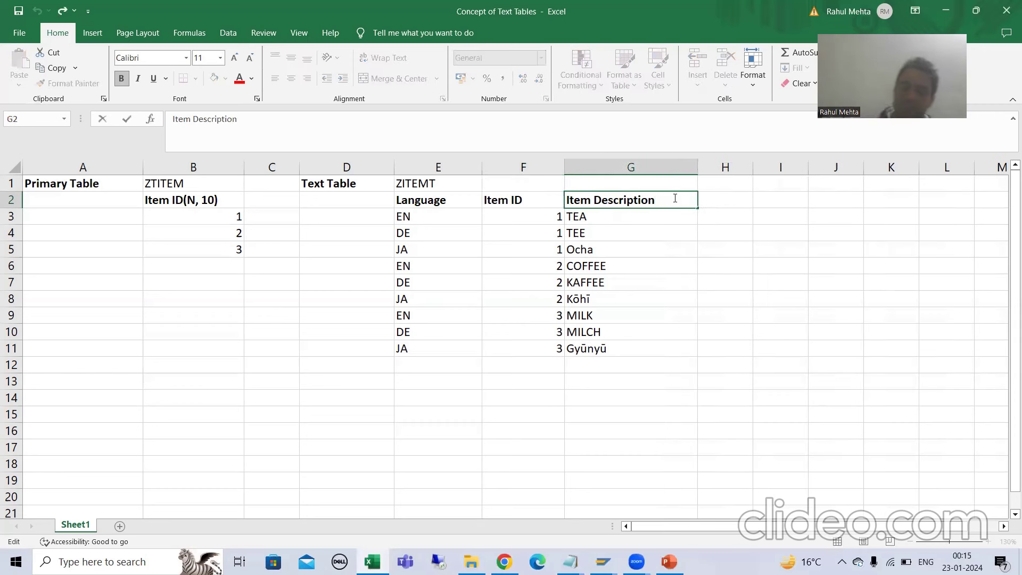
text((C,)
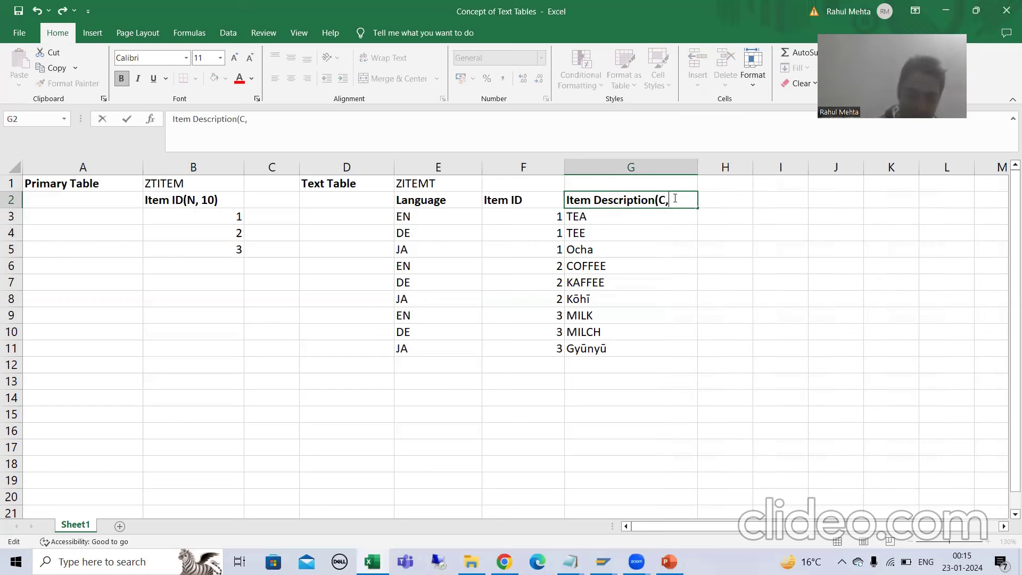
text( 40))
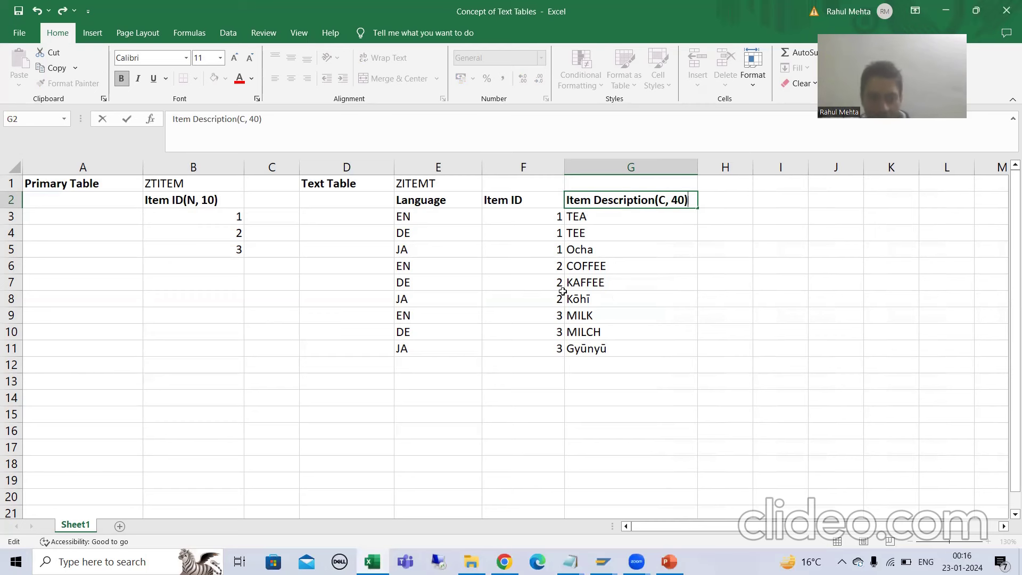
click(158, 202)
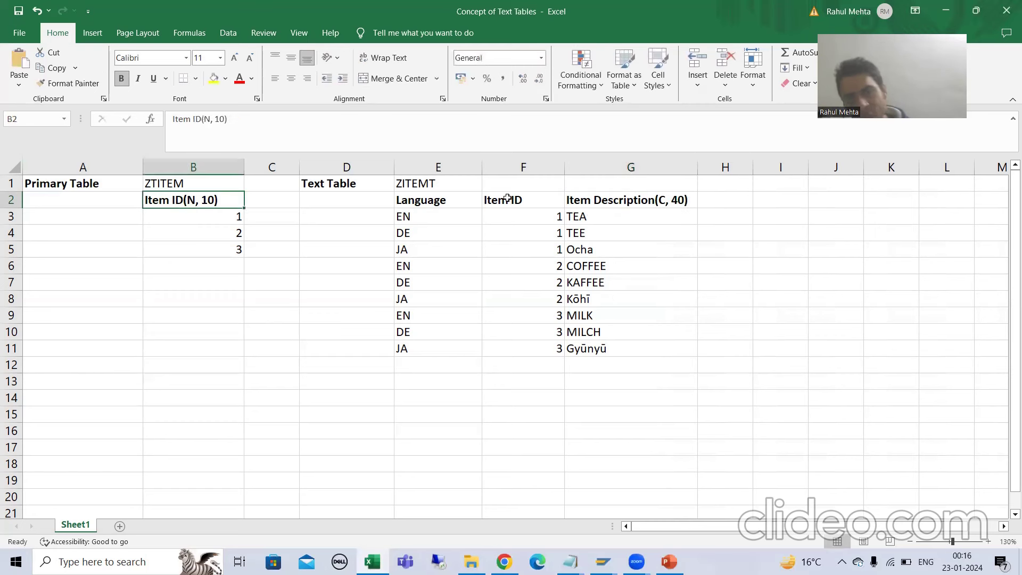
click(510, 200)
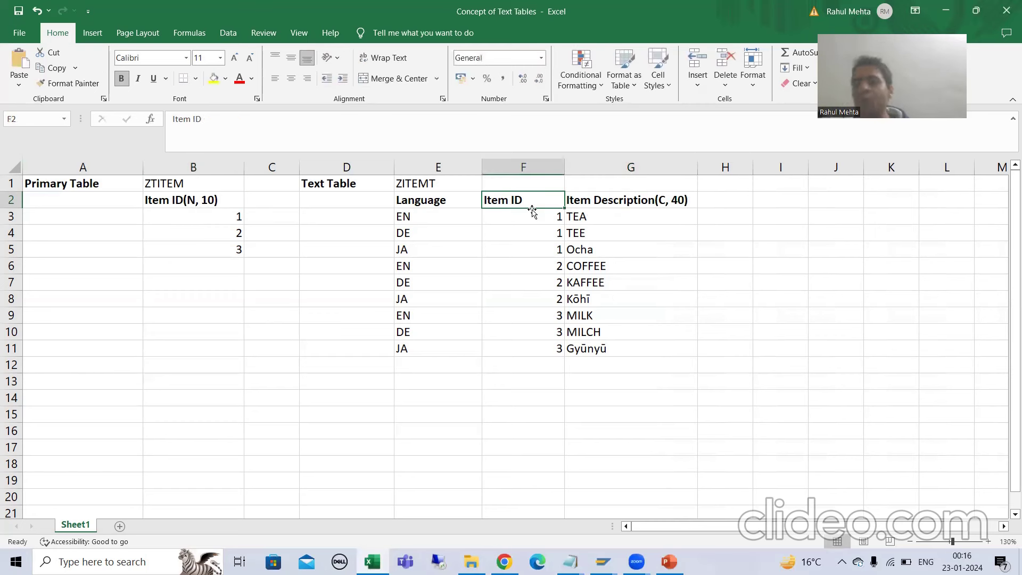
click(441, 206)
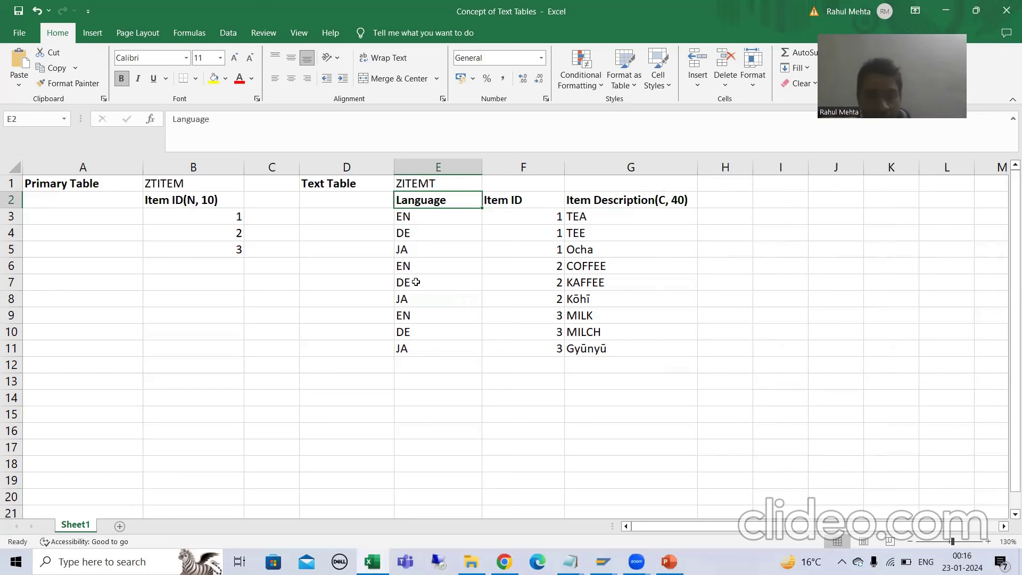
click(183, 203)
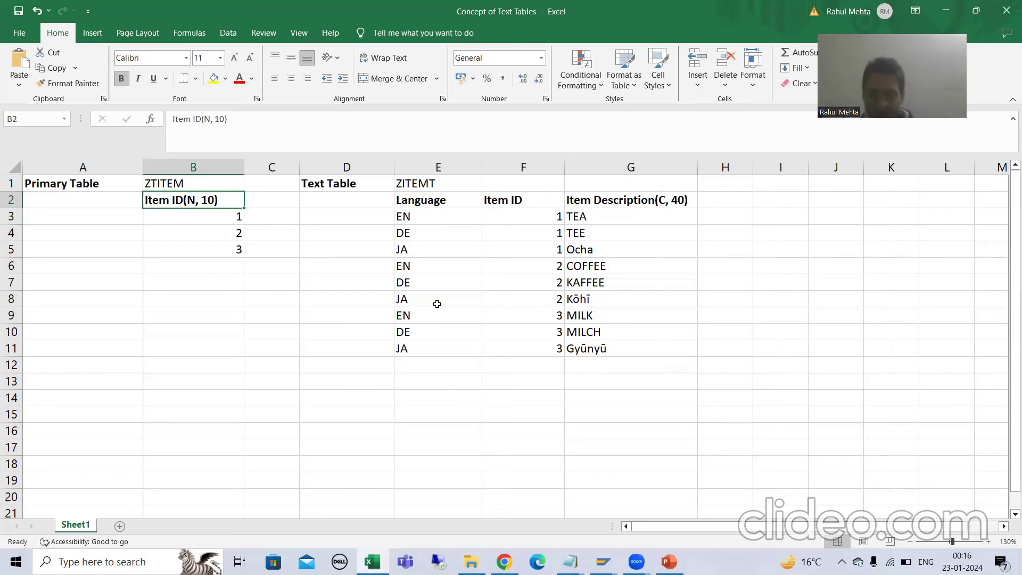
click(521, 200)
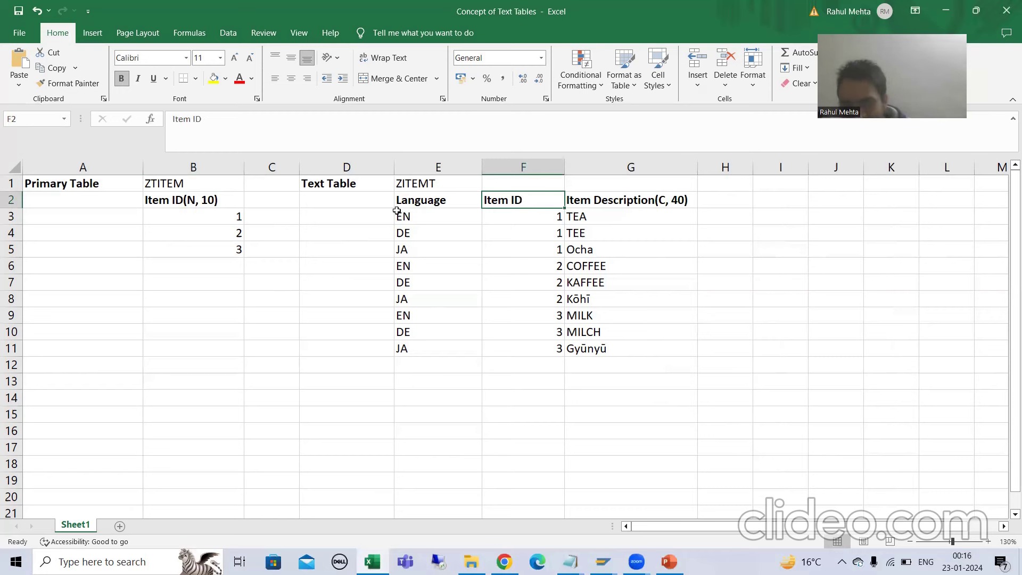
click(208, 200)
- Extend the text table's Item ID heading in F2 to "Item ID(N,10)"
double_click(533, 203)
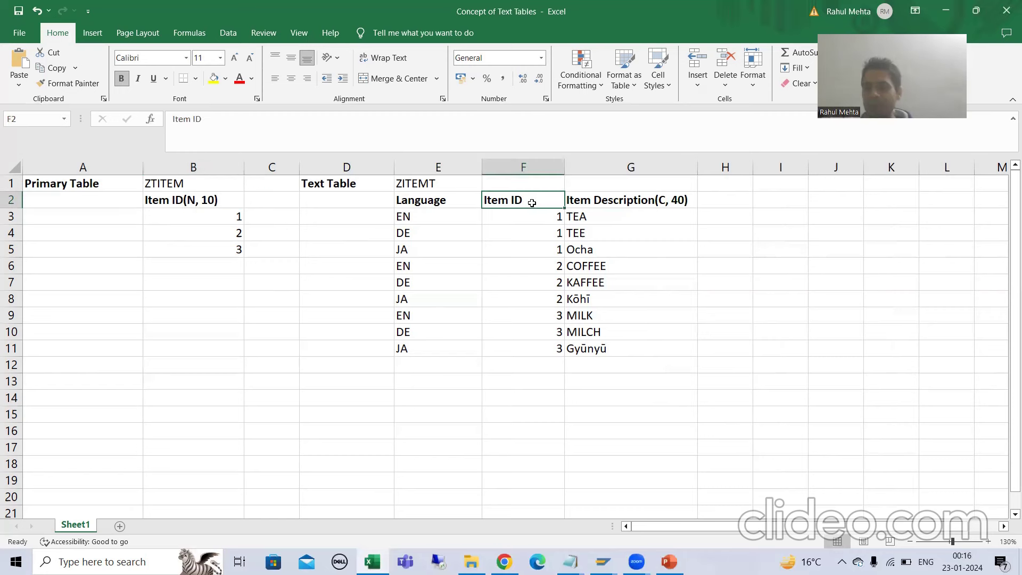
text(()
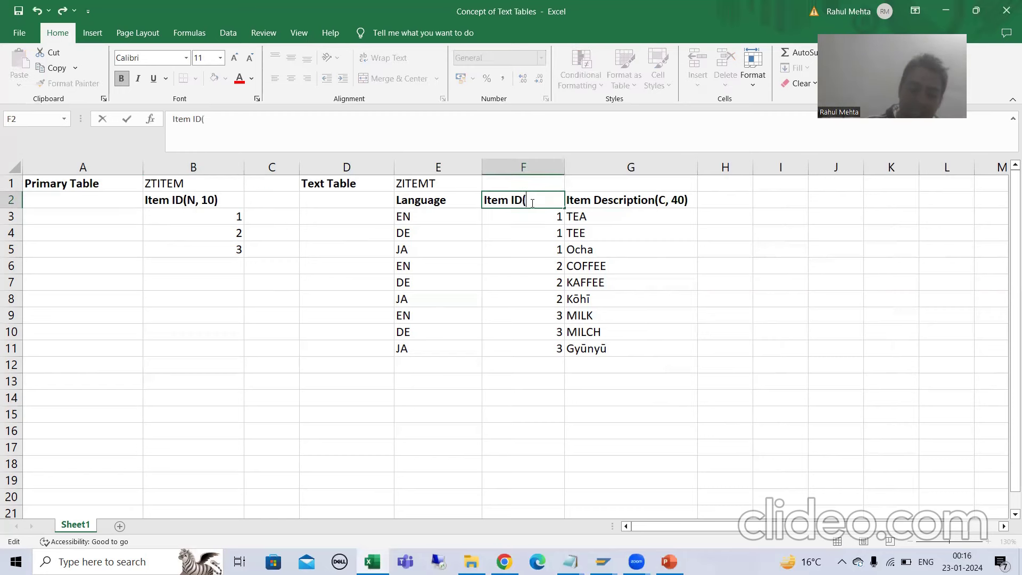
text(N,10))
click(596, 206)
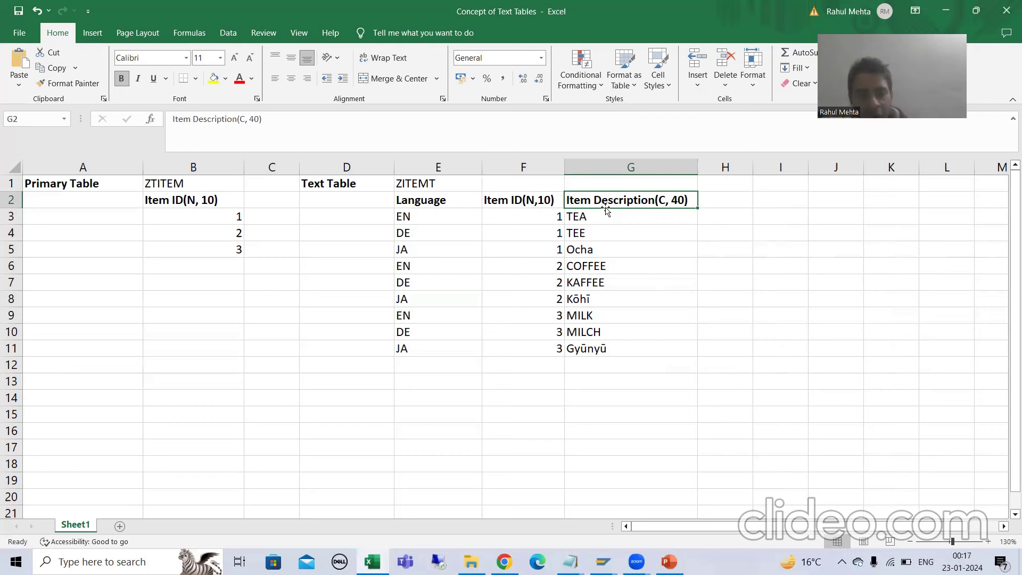
click(209, 200)
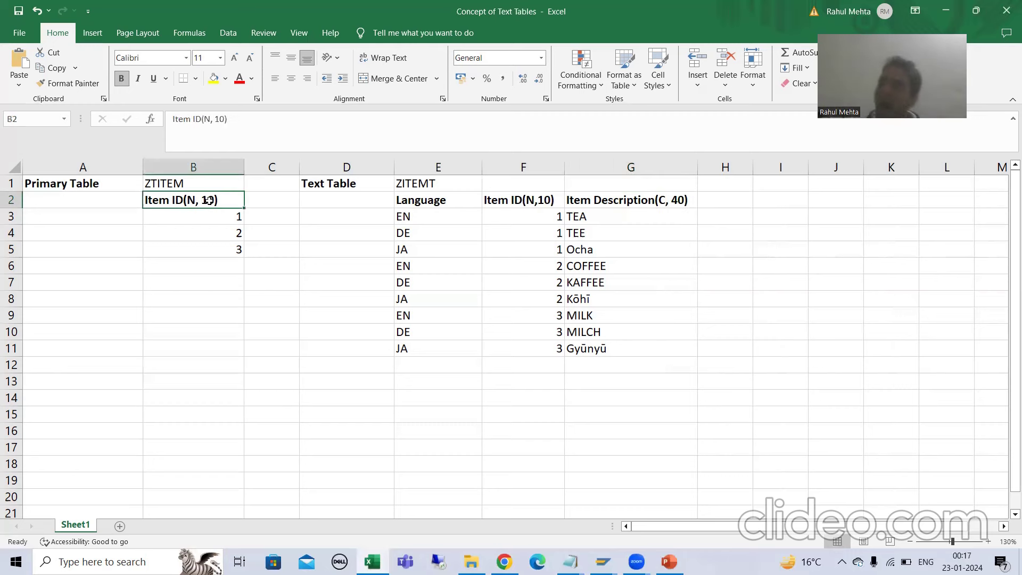
click(636, 207)
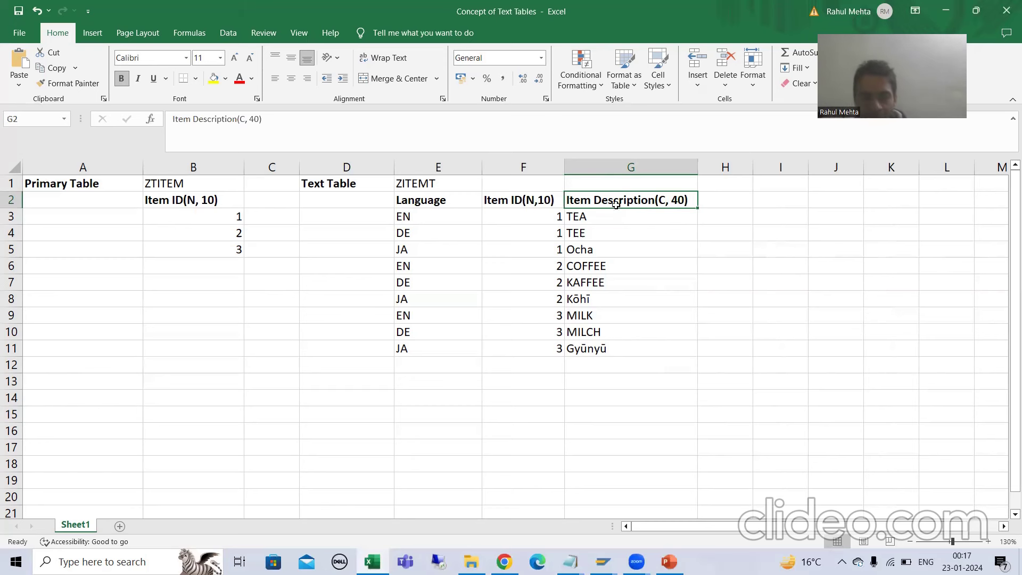
click(214, 199)
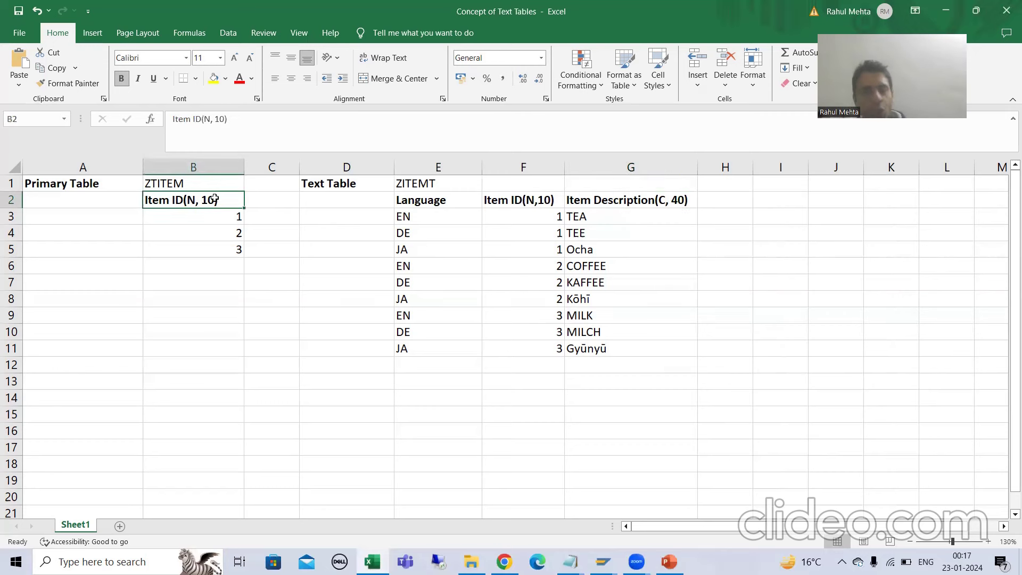
click(662, 204)
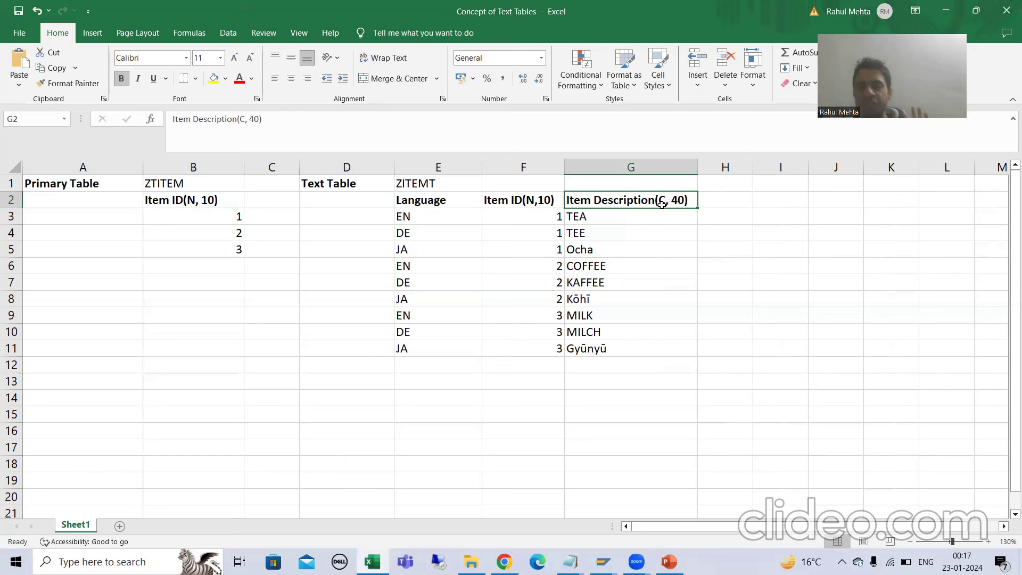
click(177, 203)
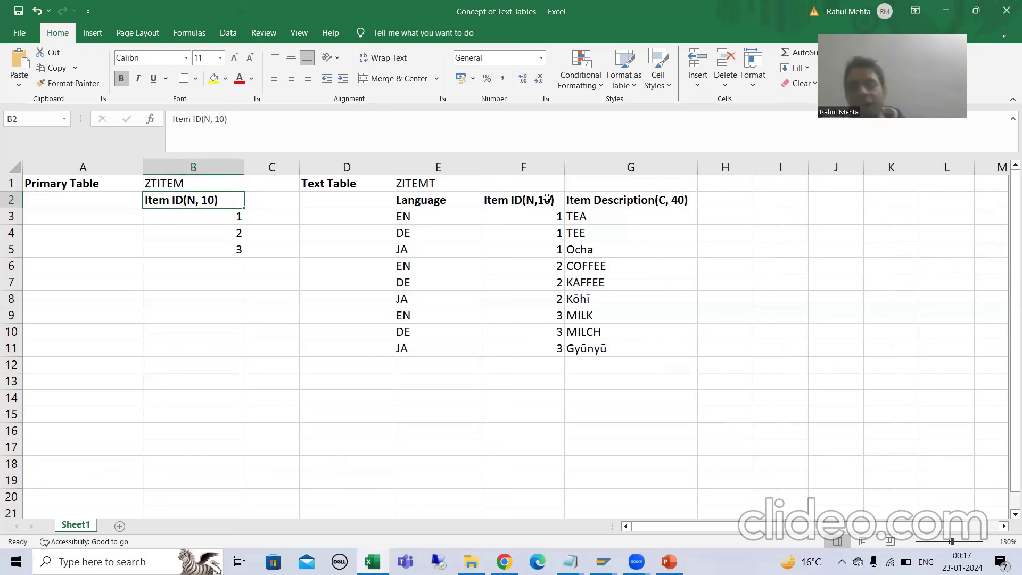
click(583, 201)
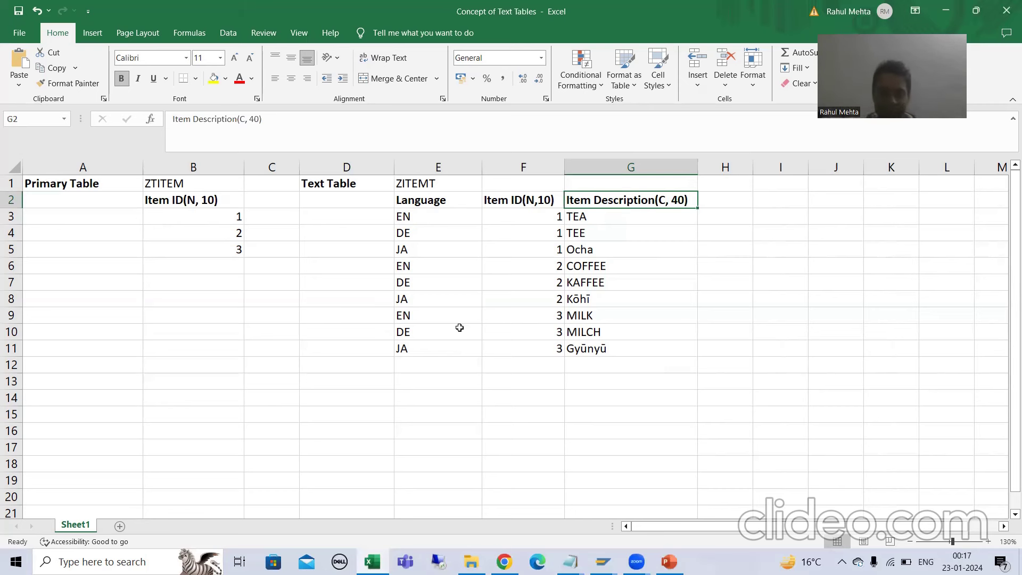
- Switch to the SAP session showing Database Operations and open transaction SE11
click(603, 562)
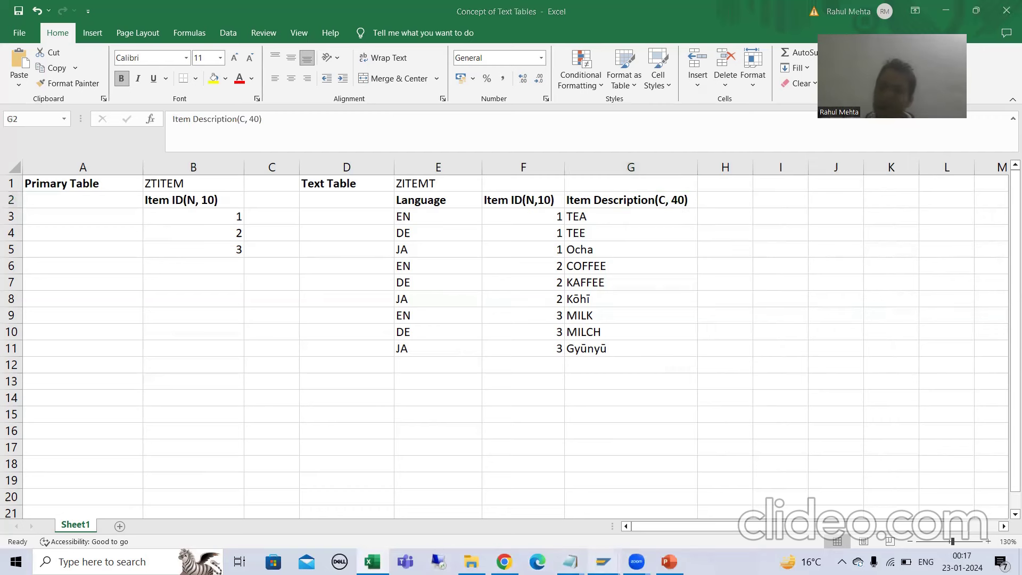
click(540, 516)
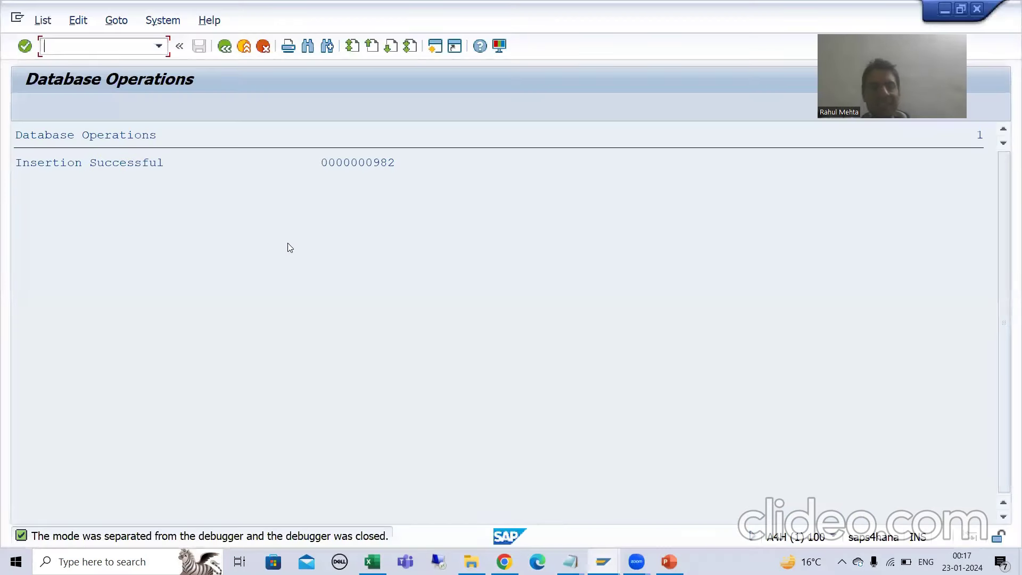
click(91, 45)
text(/nse111)
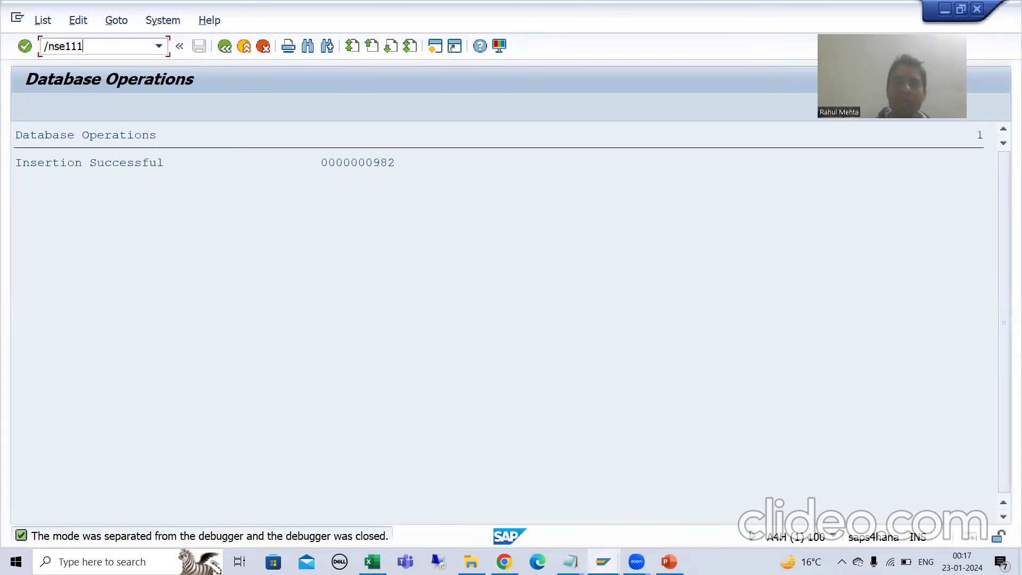
key(BackSpace)
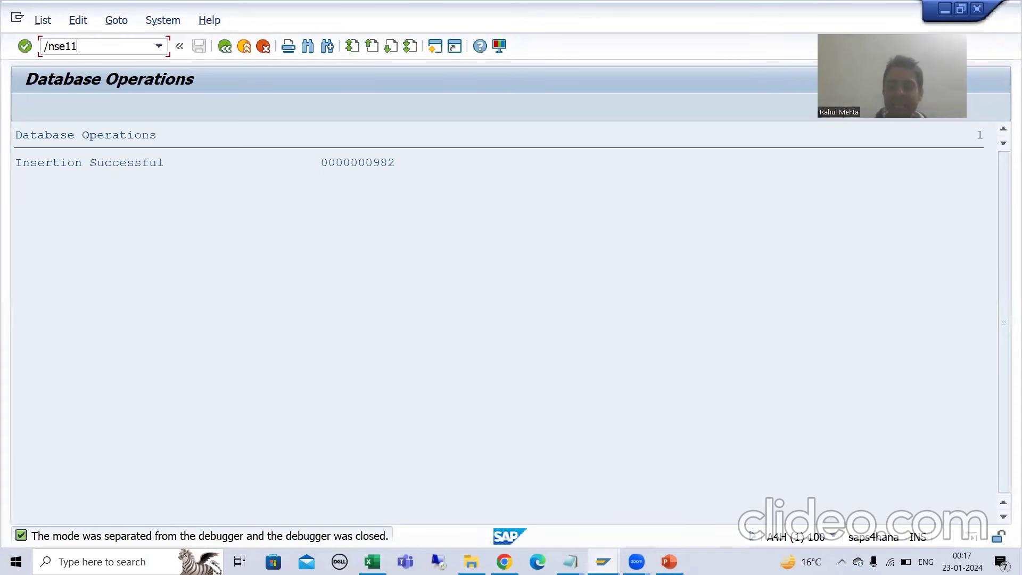
key(Return)
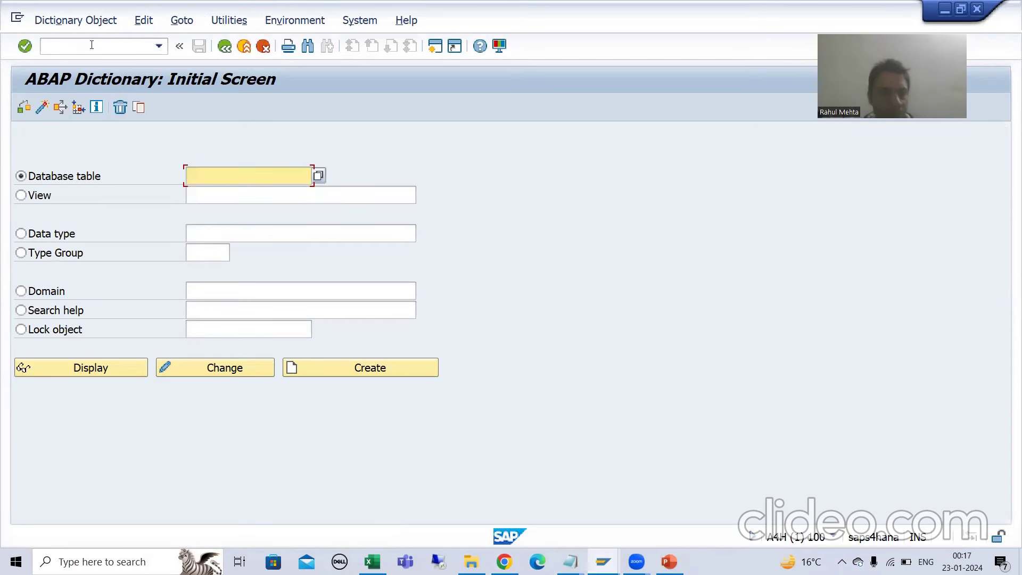
- Start creating a new domain named ZDITEMID in the ABAP Dictionary
click(54, 291)
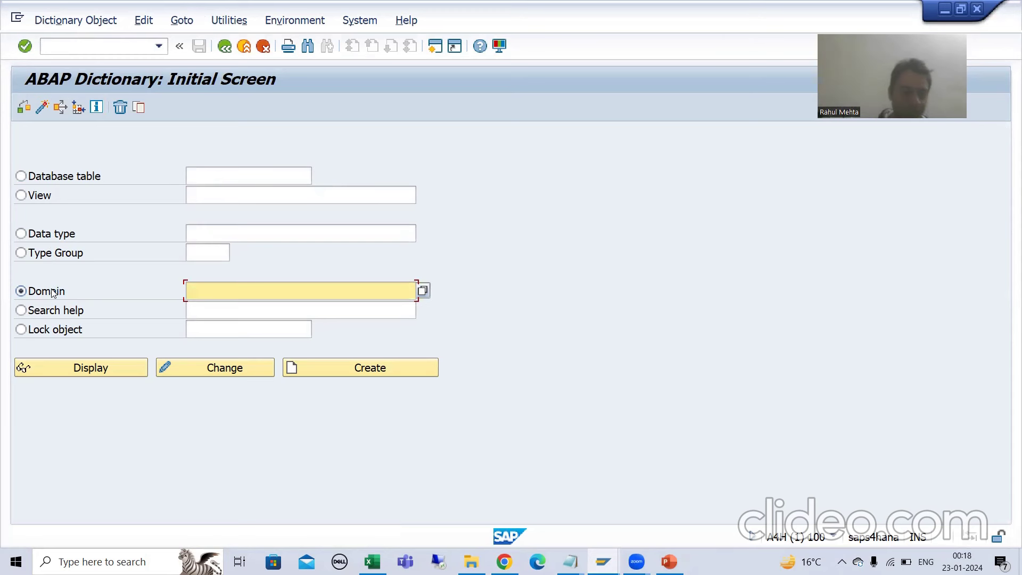
text(Z)
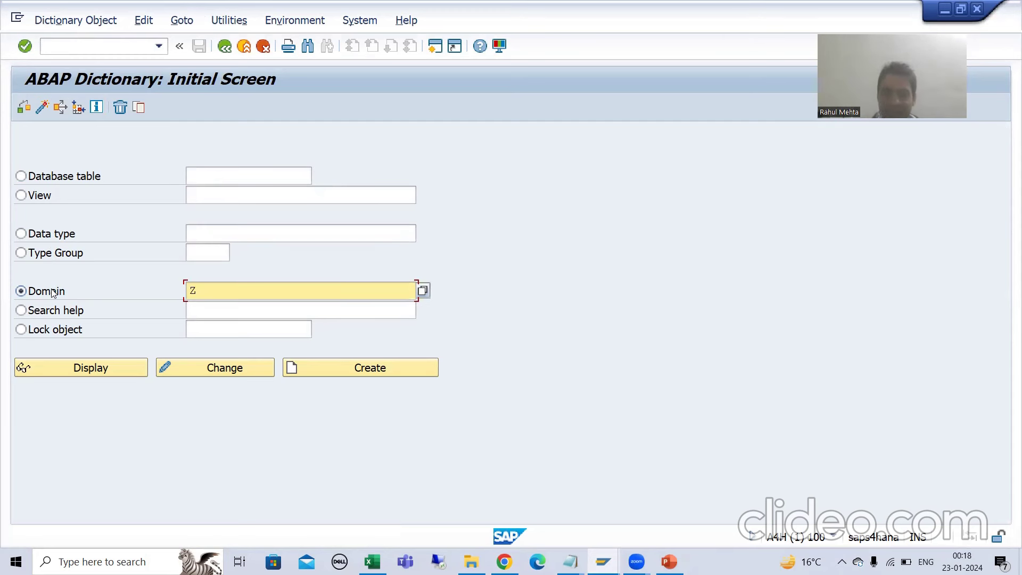
text(ITME)
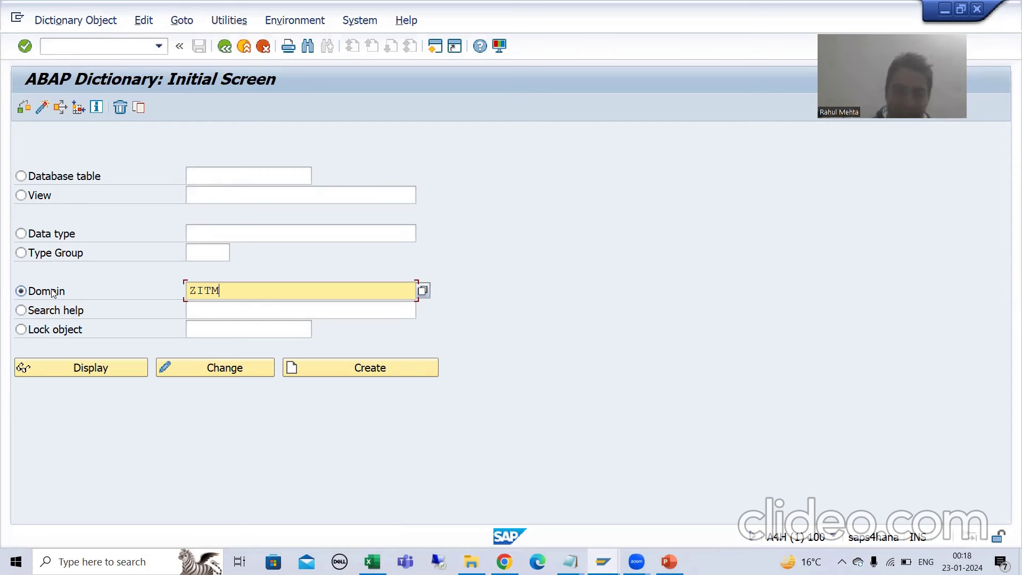
key(BackSpace)
key(BackSpace)
key(BackSpace)
key(BackSpace)
text(D)
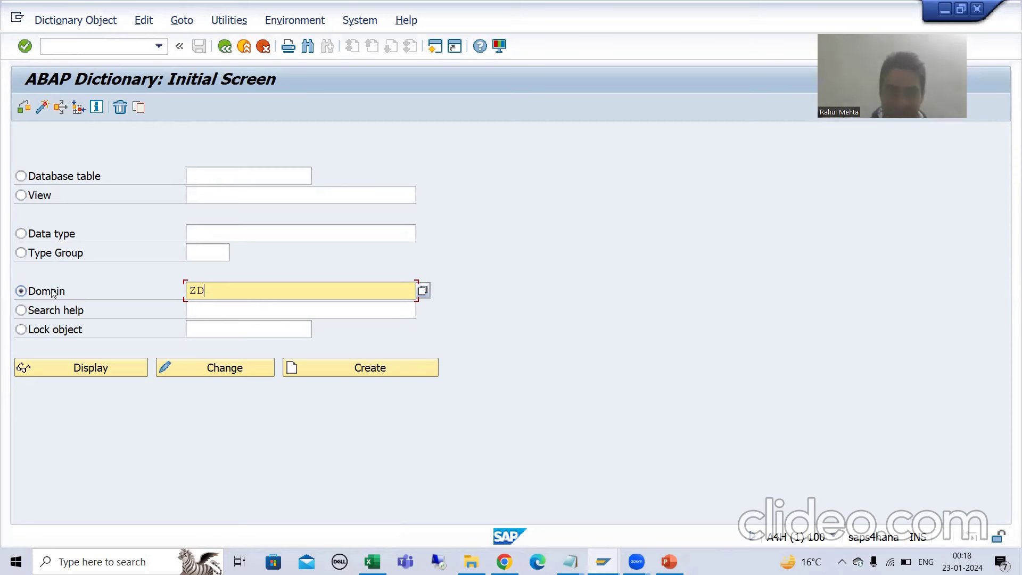
text(ITEMID)
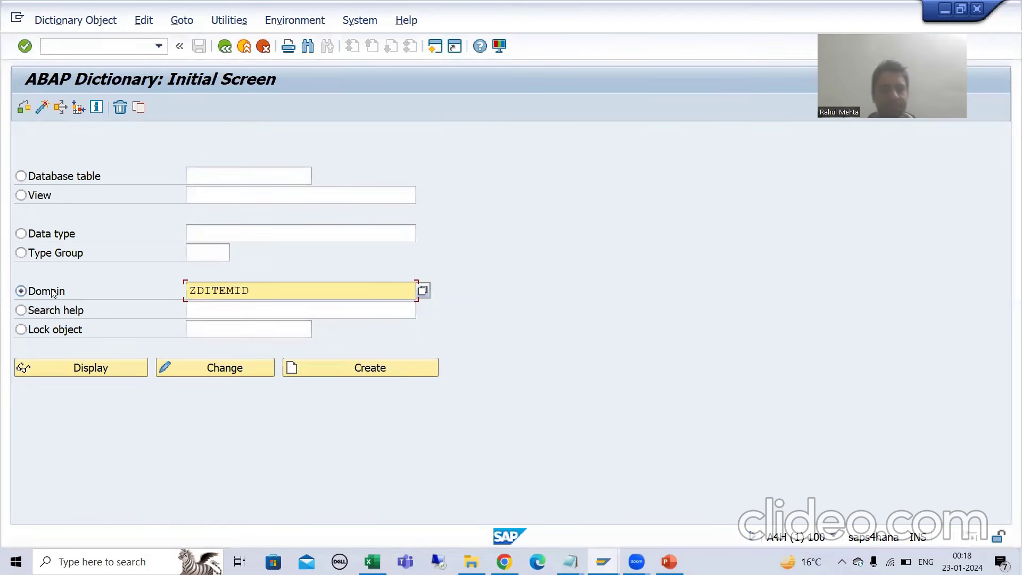
click(330, 371)
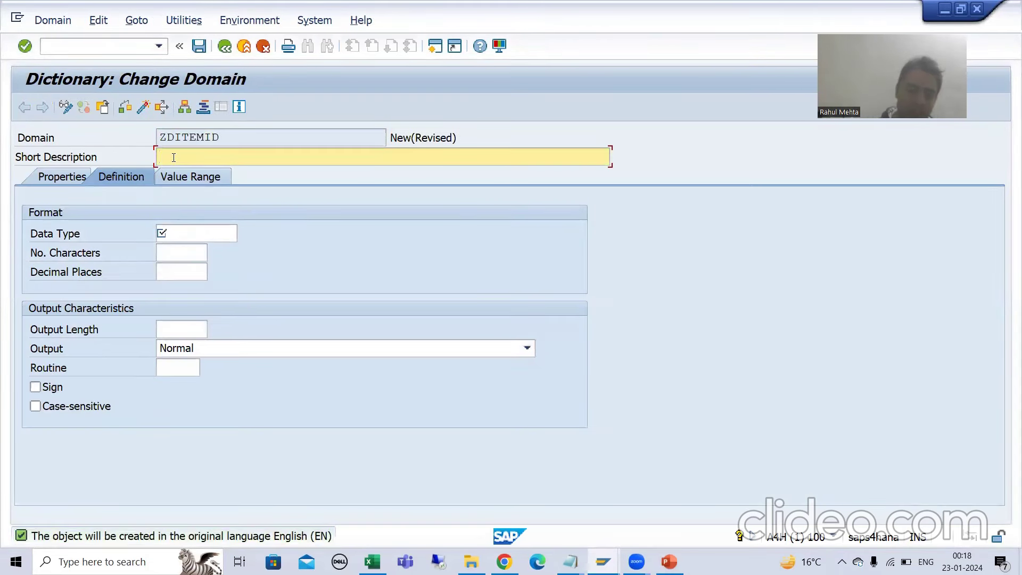
- Describe the ZDITEMID domain as "Item Id" and define it as data type NUMC with 10 characters
text(Item Id)
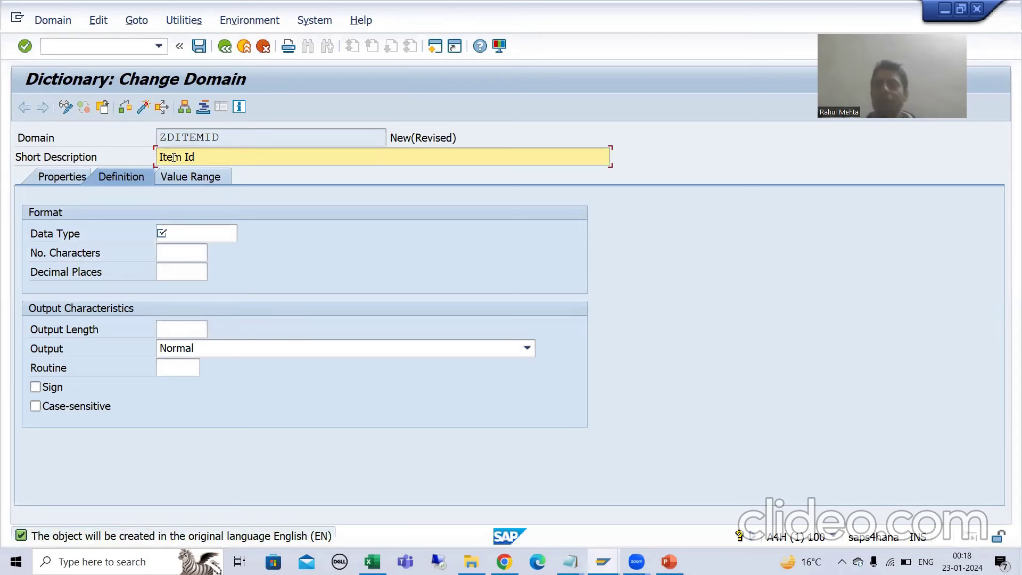
click(192, 235)
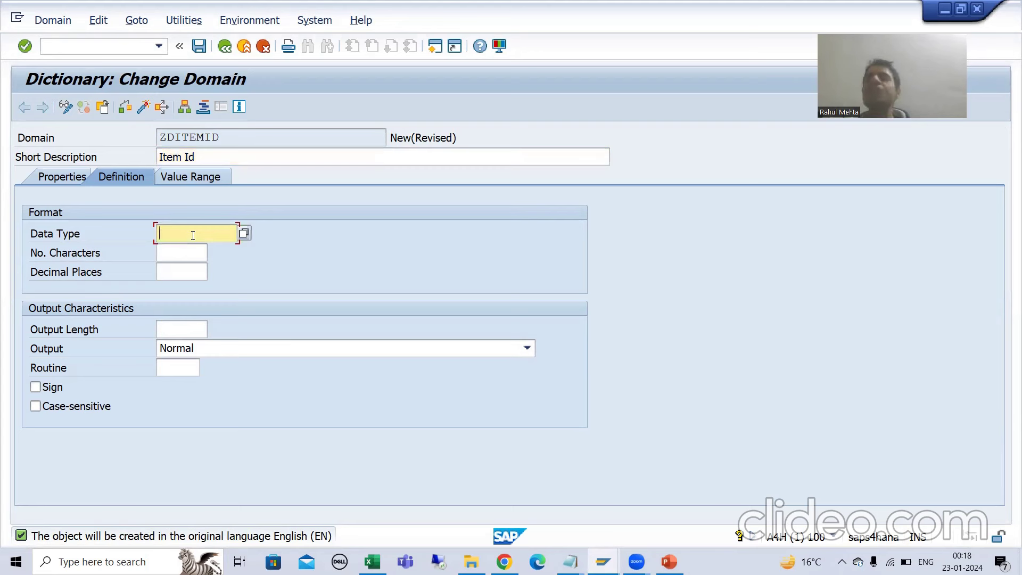
click(244, 233)
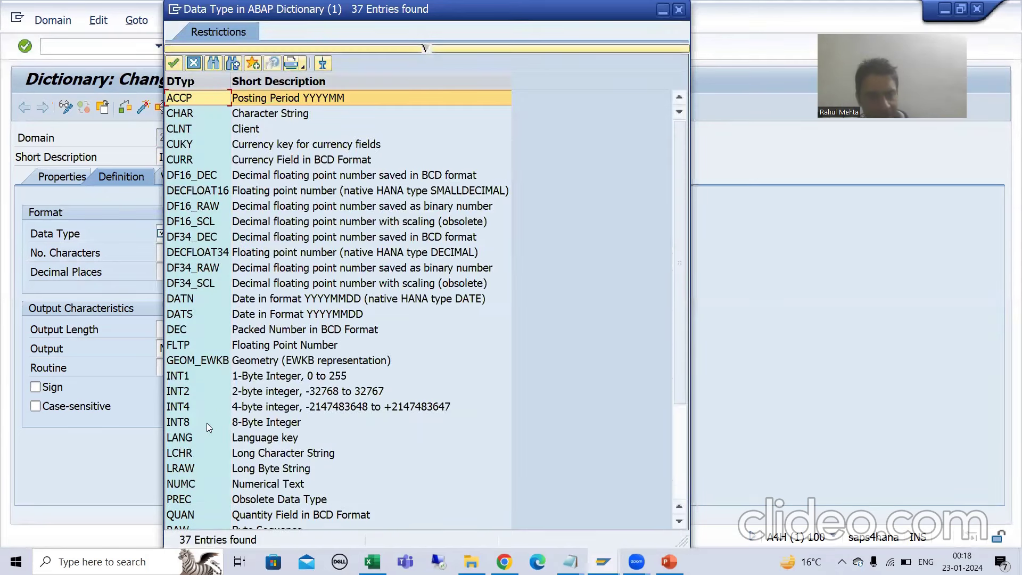
scroll(210, 409, down, 2)
double_click(196, 392)
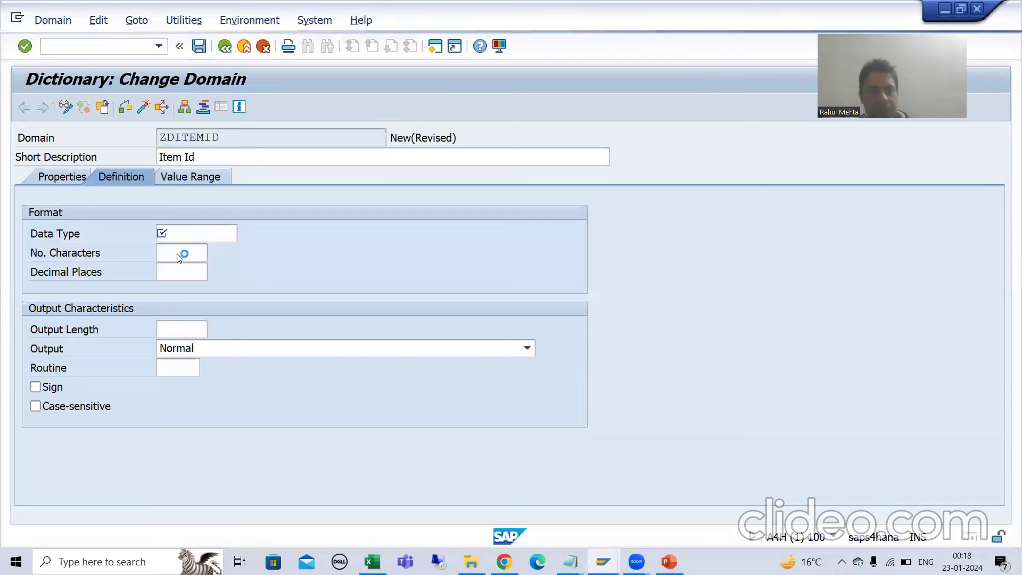
click(177, 254)
text(10)
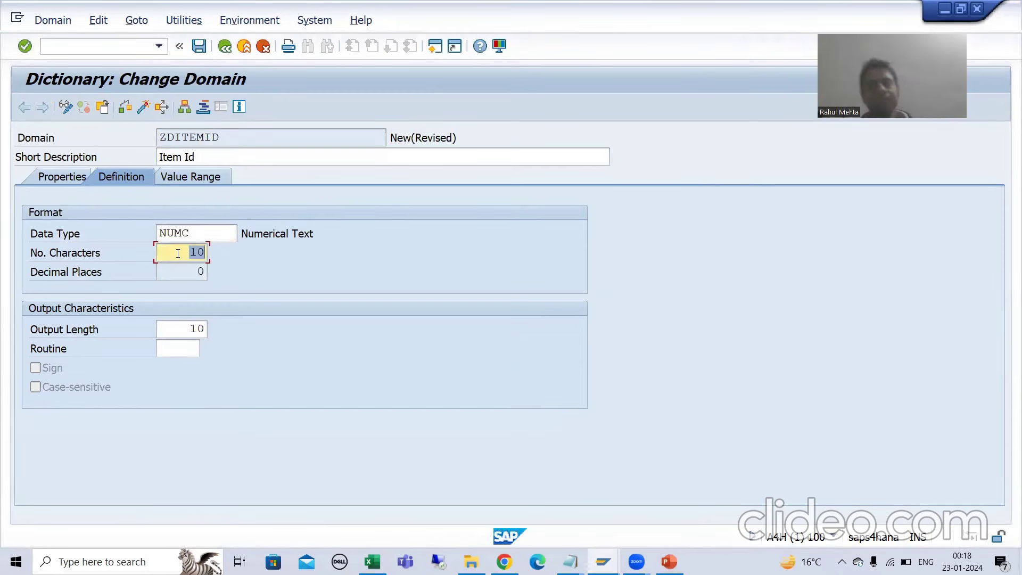
- Save the ZDITEMID domain as a local object and activate it
click(142, 107)
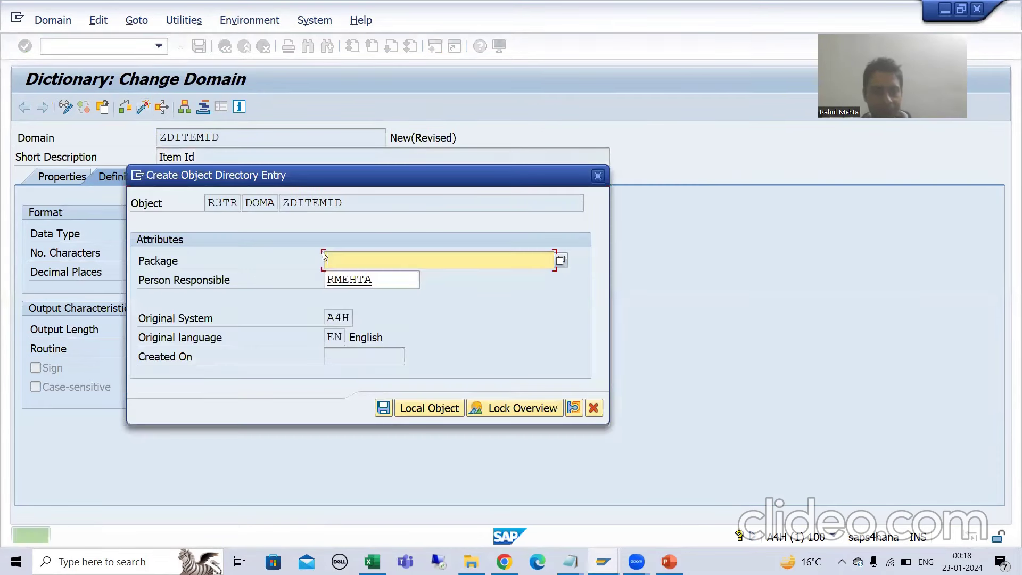
click(435, 413)
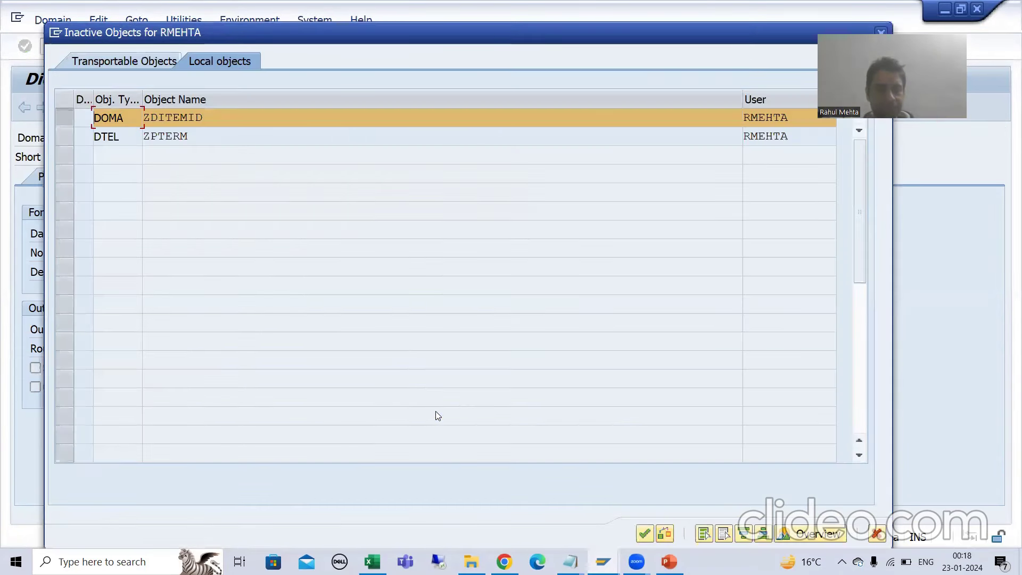
key(Return)
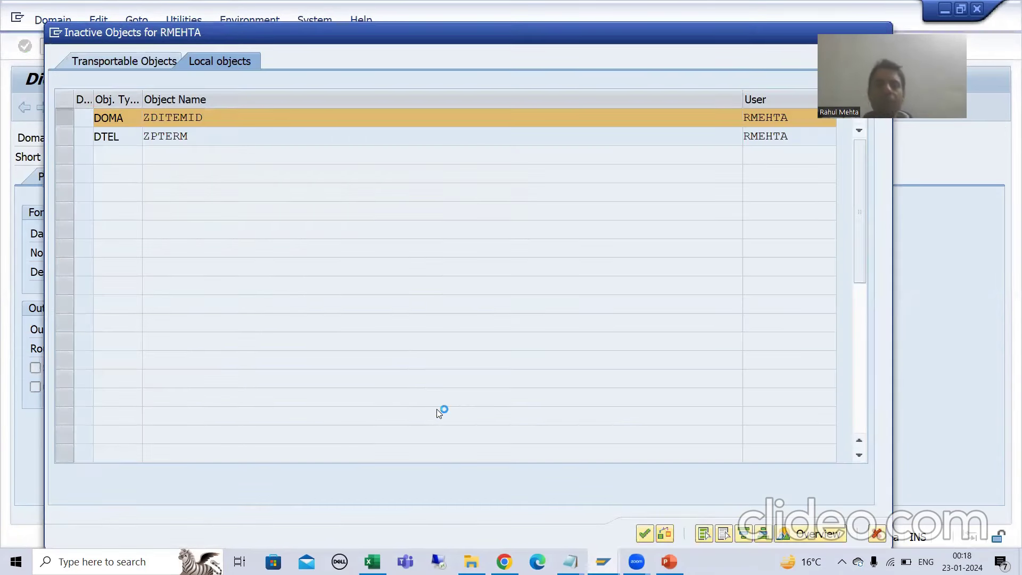
- Copy the domain name ZDITEMID into a new Notepad note and minimize the note
drag(219, 139, 160, 139)
key(ctrl+c)
click(160, 138)
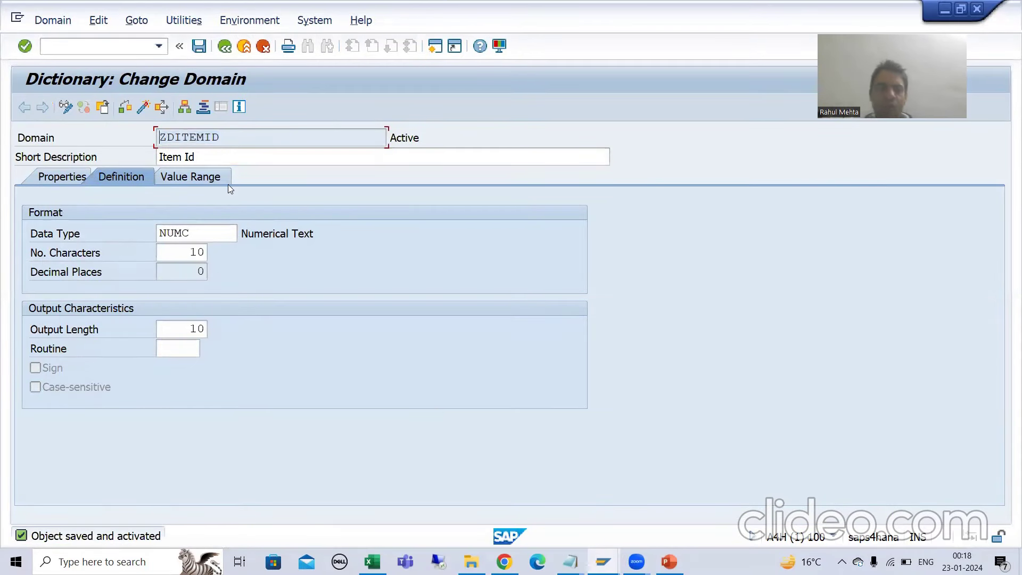
key(super+r)
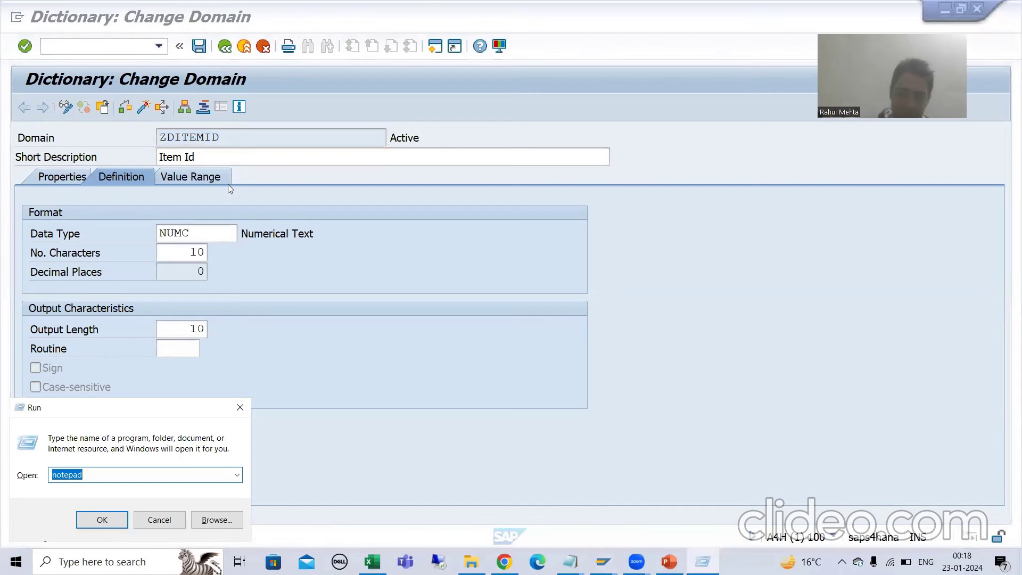
key(Return)
key(ctrl+v)
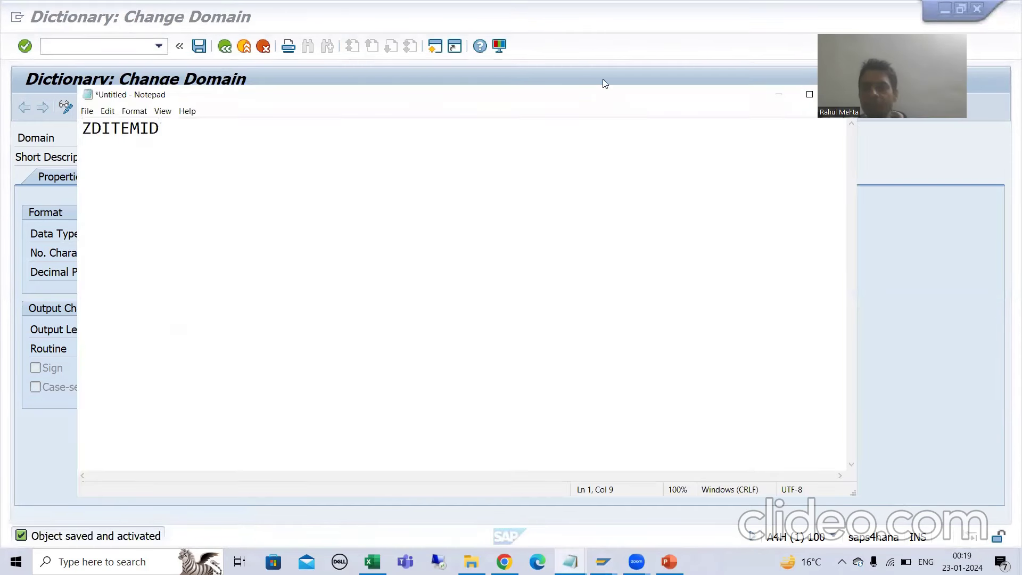
click(778, 94)
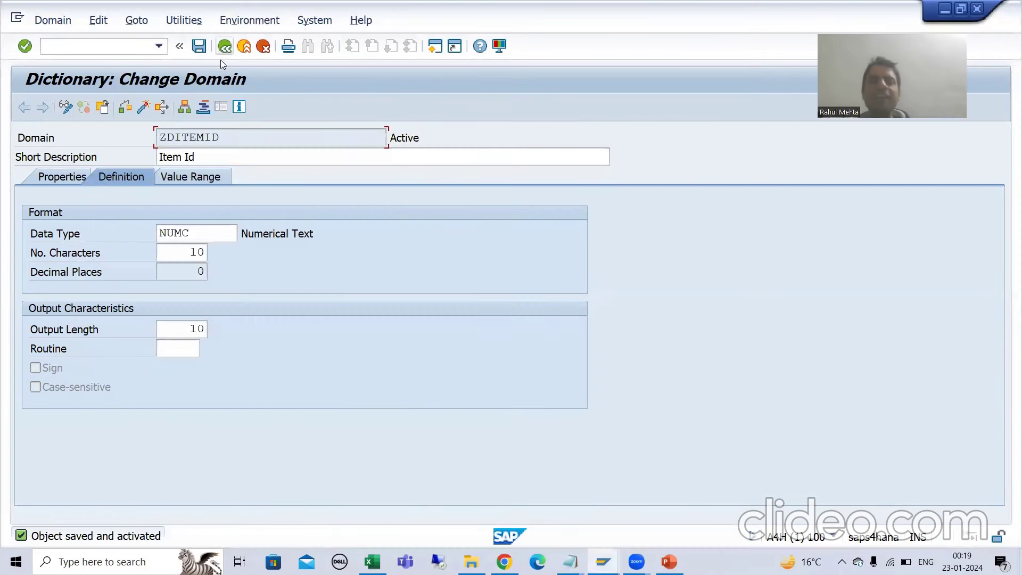
- Return to the ABAP Dictionary initial screen and start creating a domain named ZDITEMDESC
key(F3)
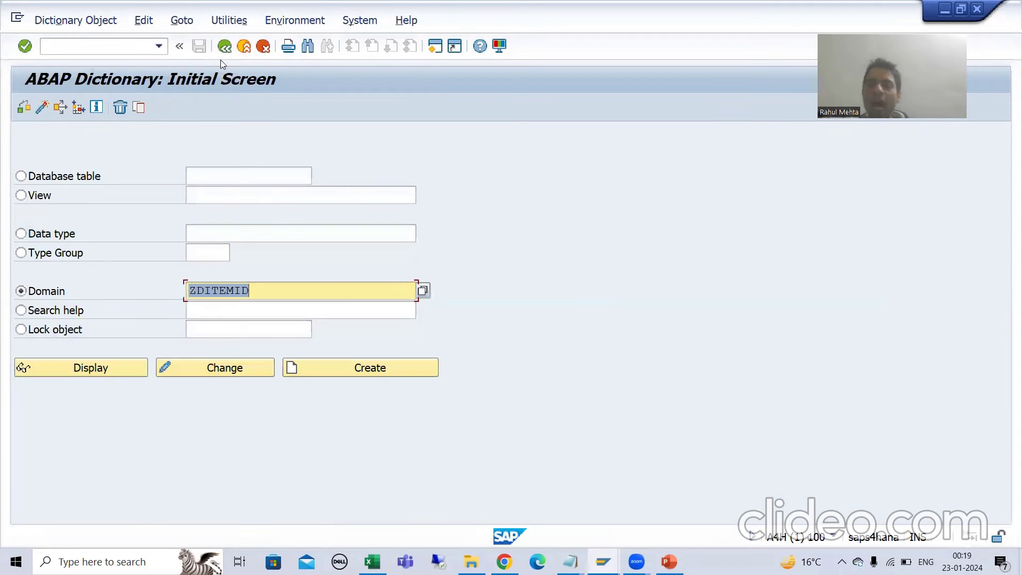
click(263, 290)
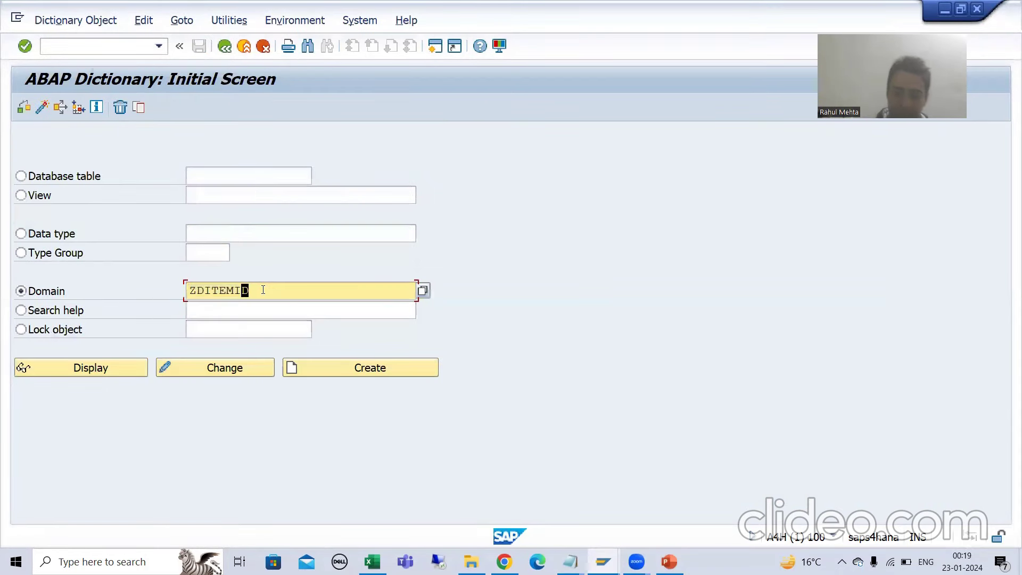
key(BackSpace)
text(DESC)
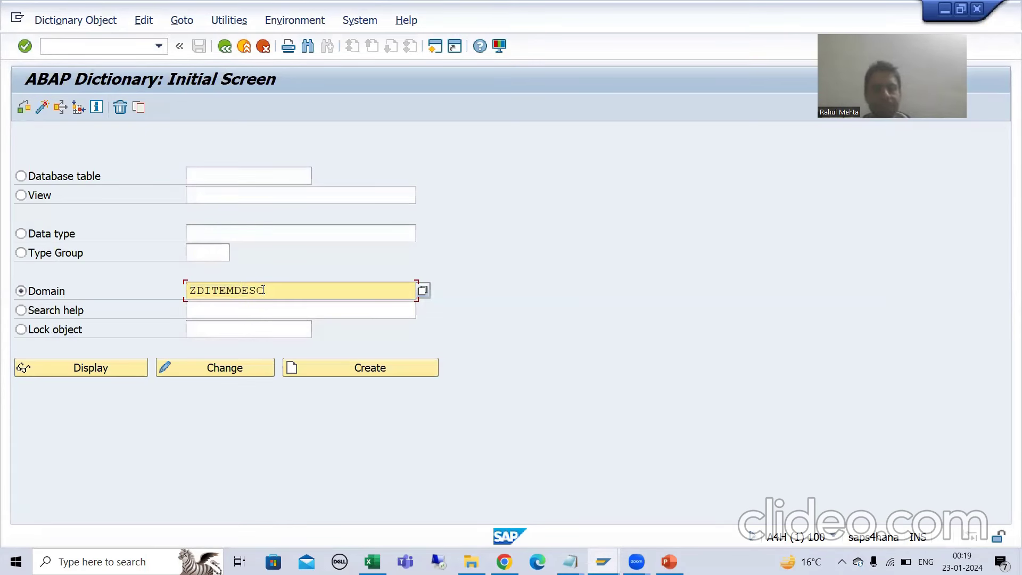
click(319, 367)
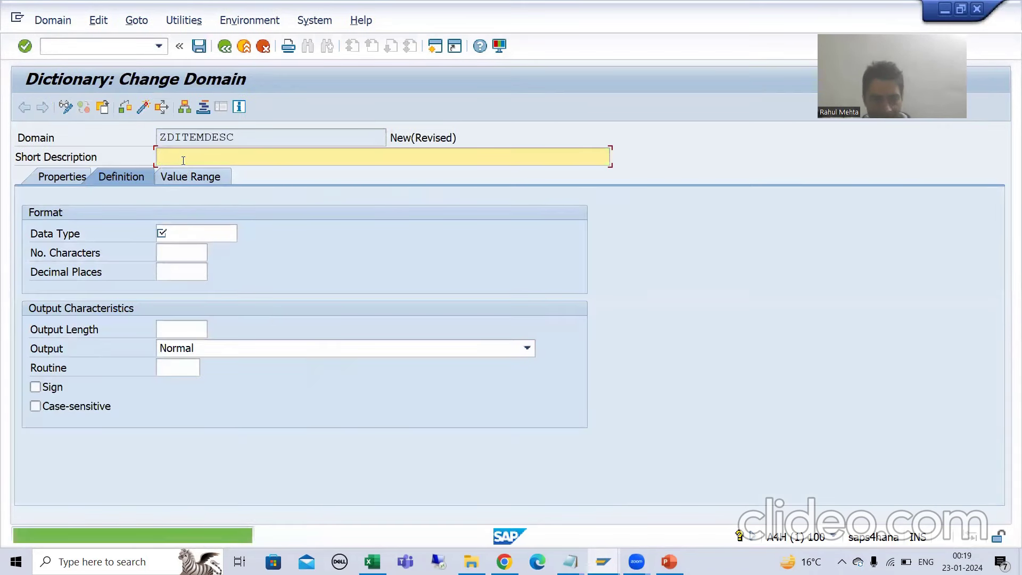
- Describe the ZDITEMDESC domain as "Item Description" and set its data type to CHAR with 10 characters
text(It)
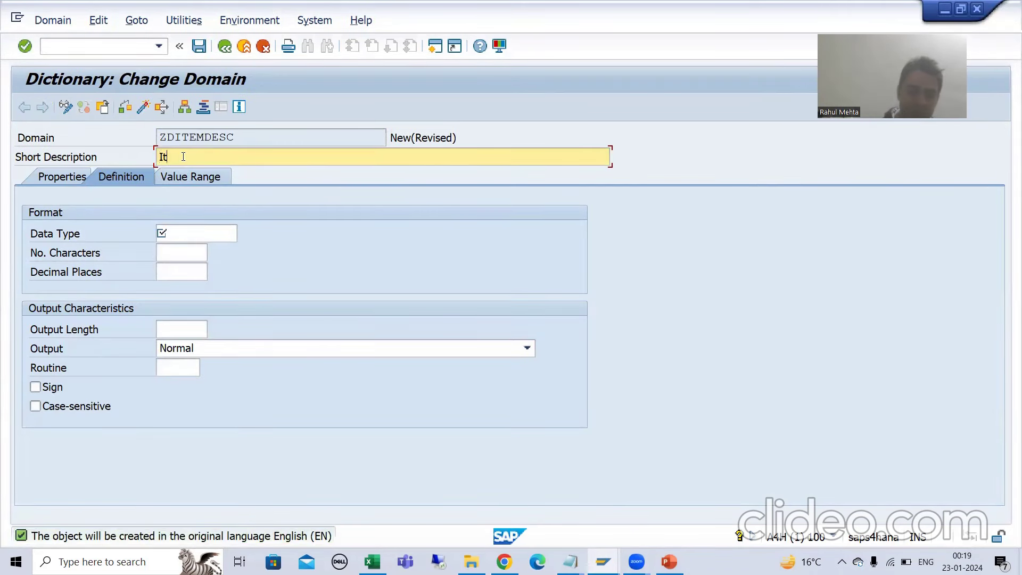
text(emDescription)
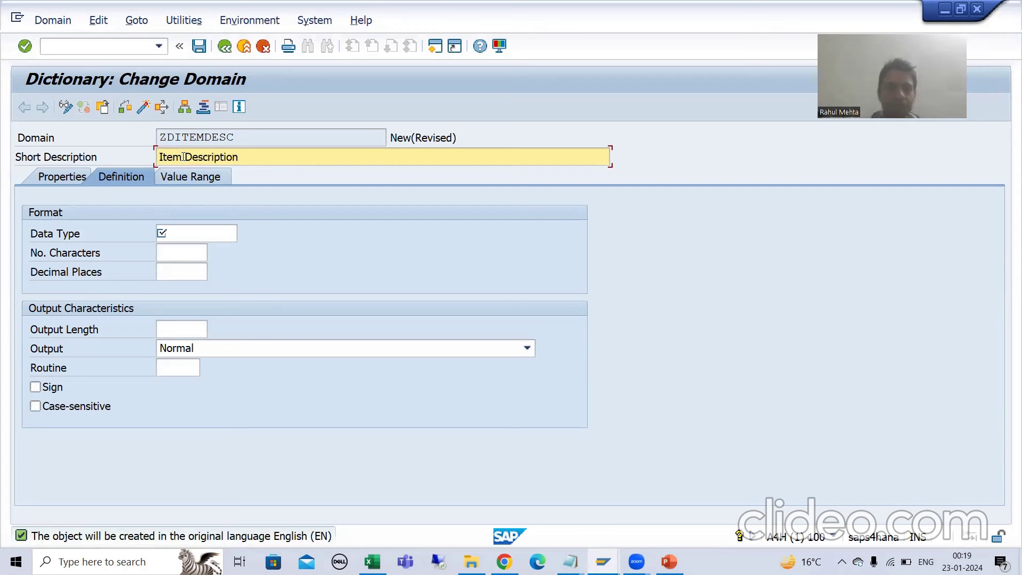
click(184, 228)
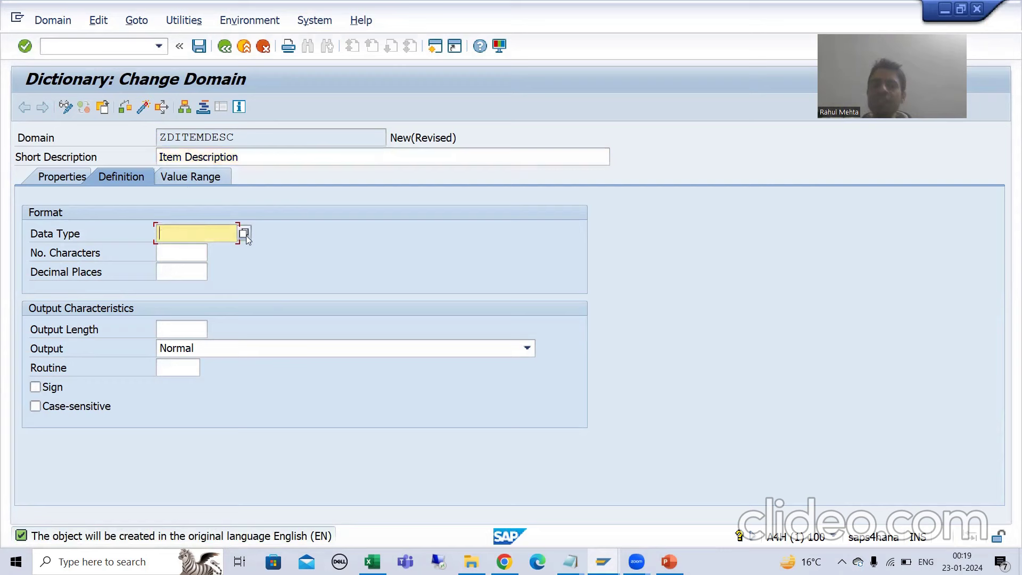
click(243, 233)
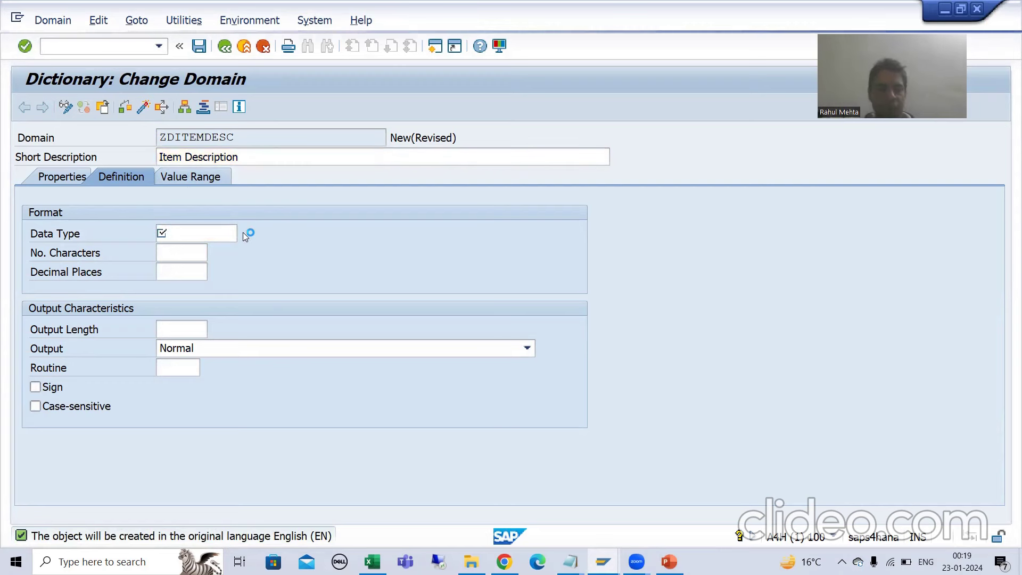
scroll(250, 397, down, 1)
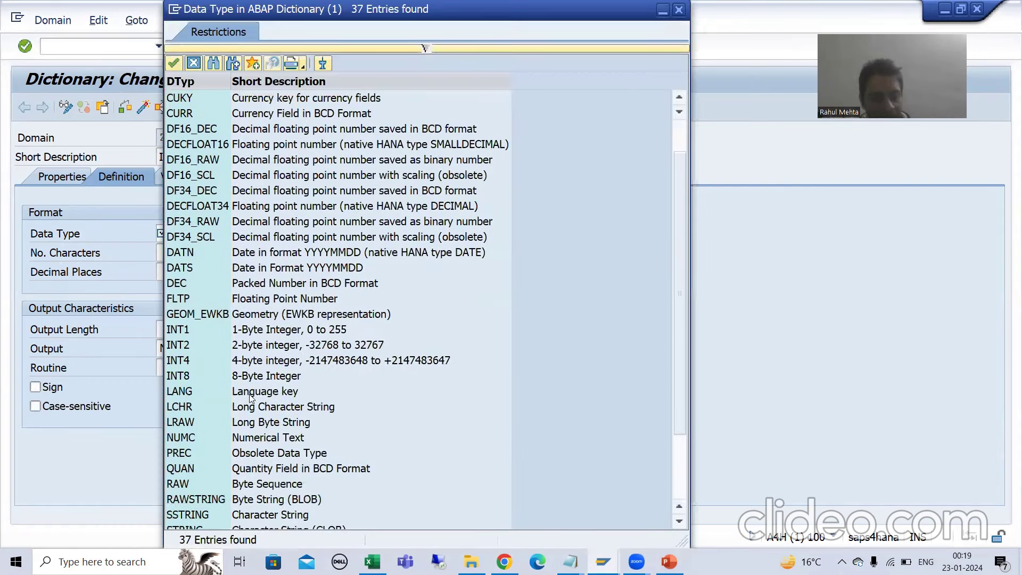
scroll(250, 396, down, 1)
scroll(233, 383, up, 2)
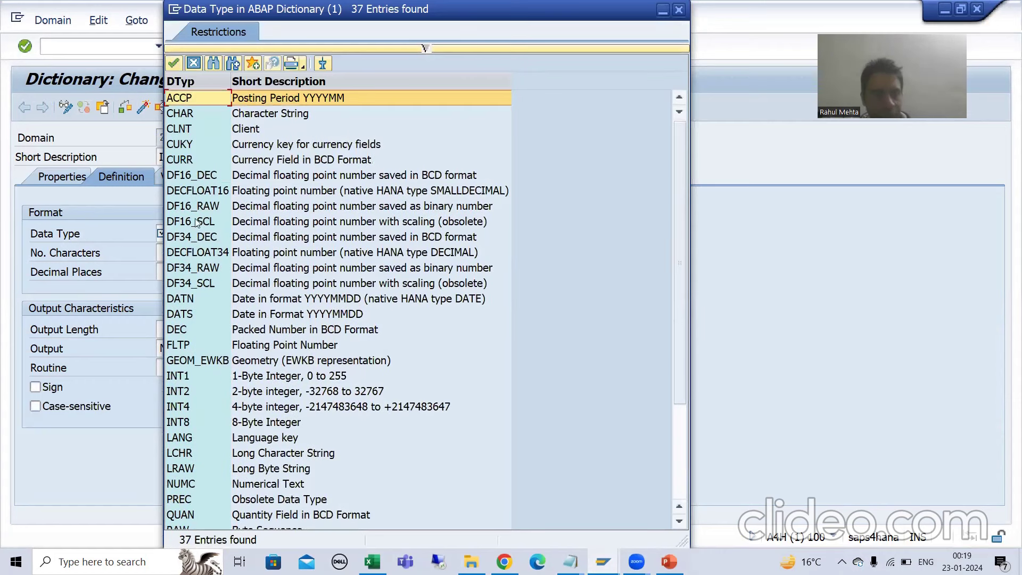
double_click(182, 113)
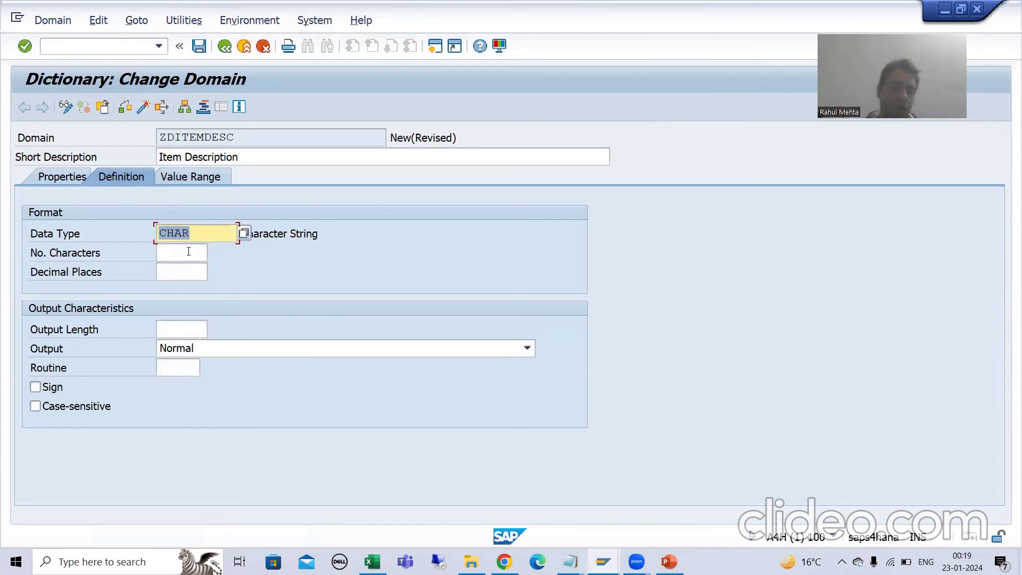
click(189, 251)
text(10)
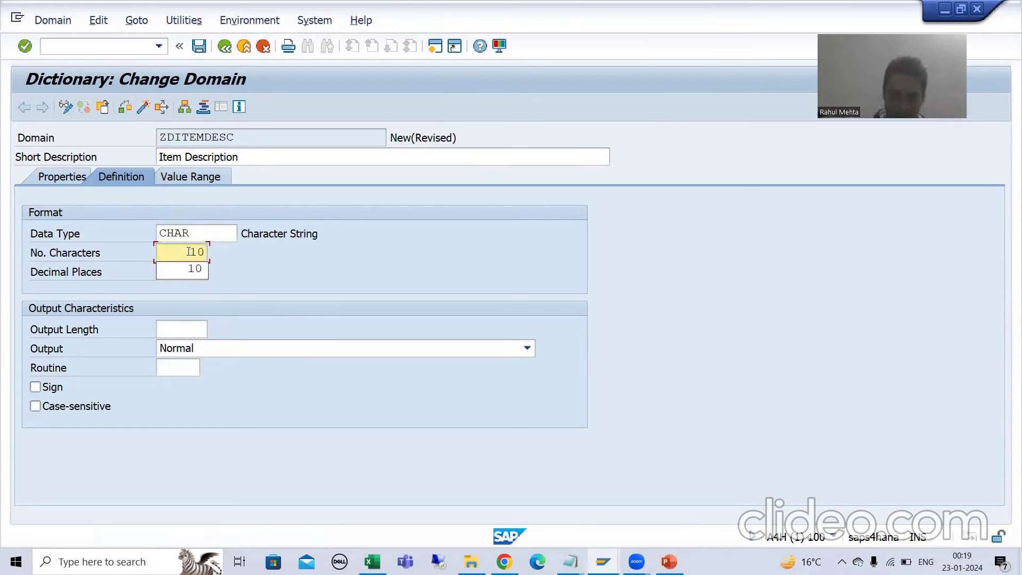
- Set the number of characters of the ZDITEMDESC domain to 40
key(BackSpace)
key(BackSpace)
text(40)
key(Return)
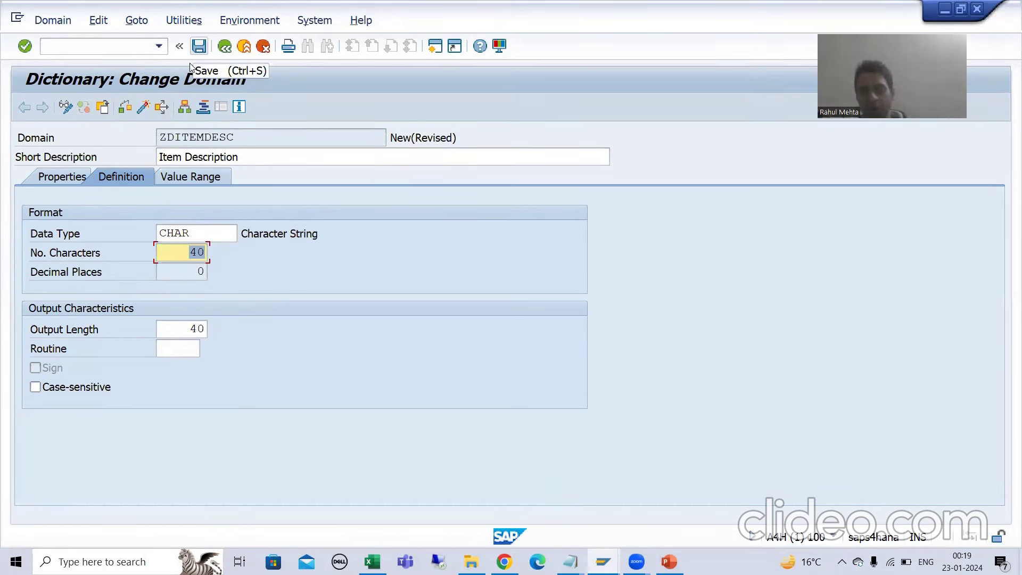
- Save the ZDITEMDESC domain as a local object, check it for inconsistencies and activate it
click(197, 48)
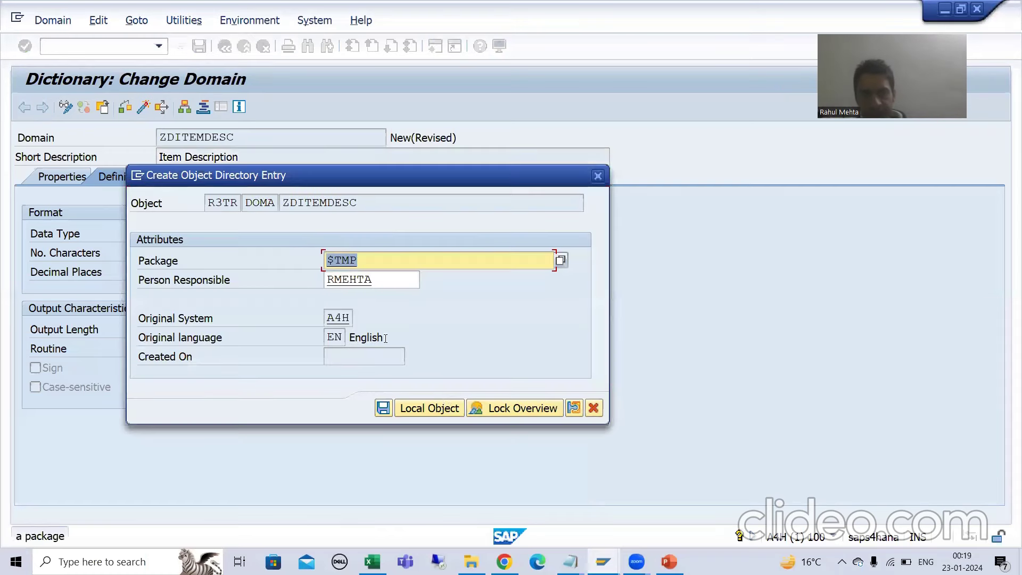
click(440, 409)
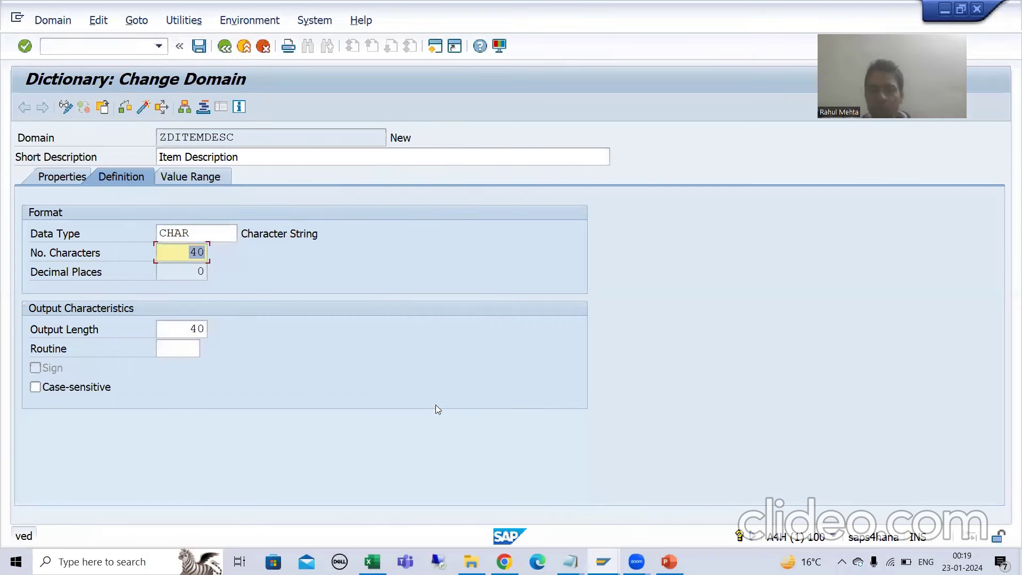
click(126, 107)
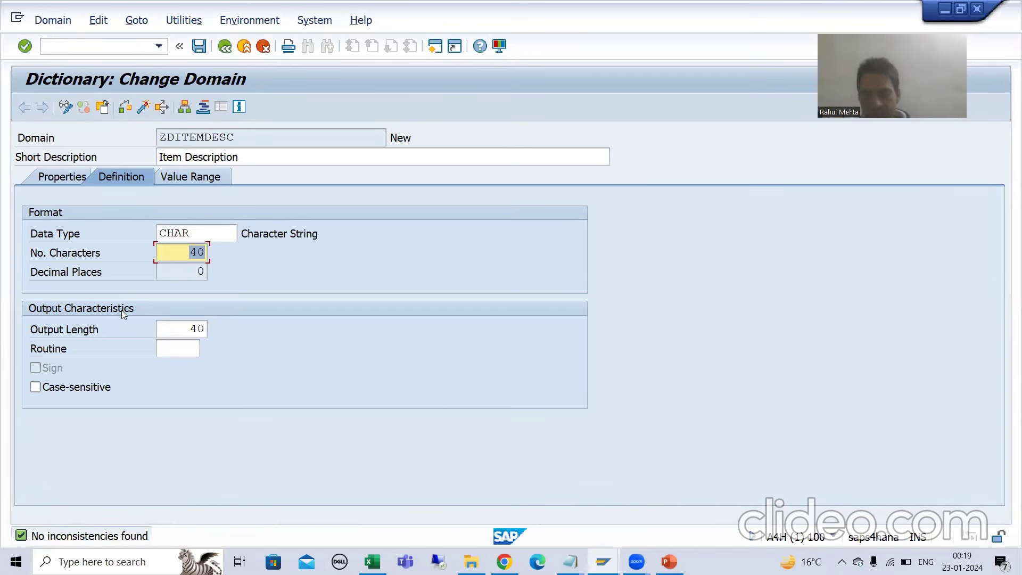
click(145, 108)
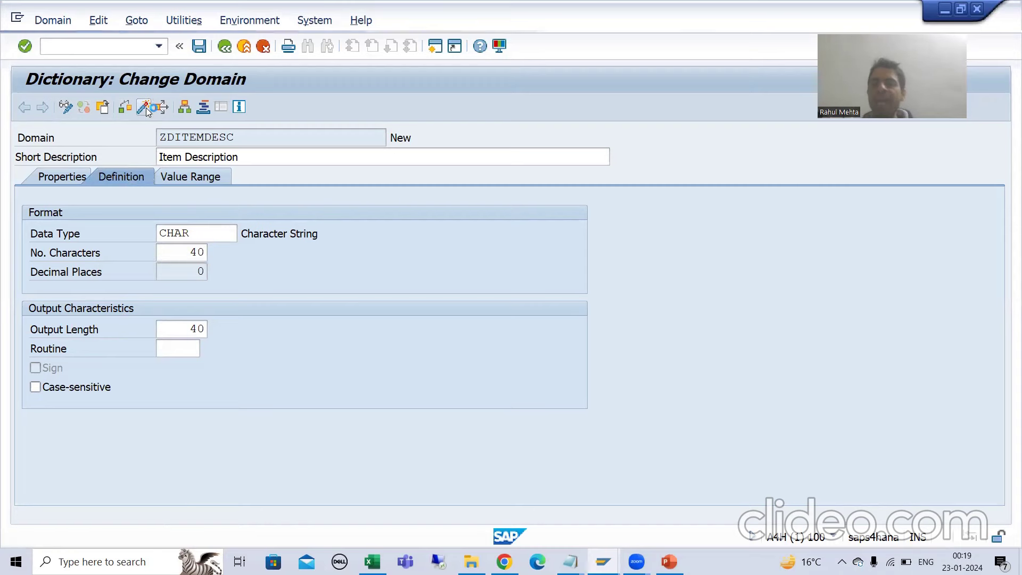
key(Return)
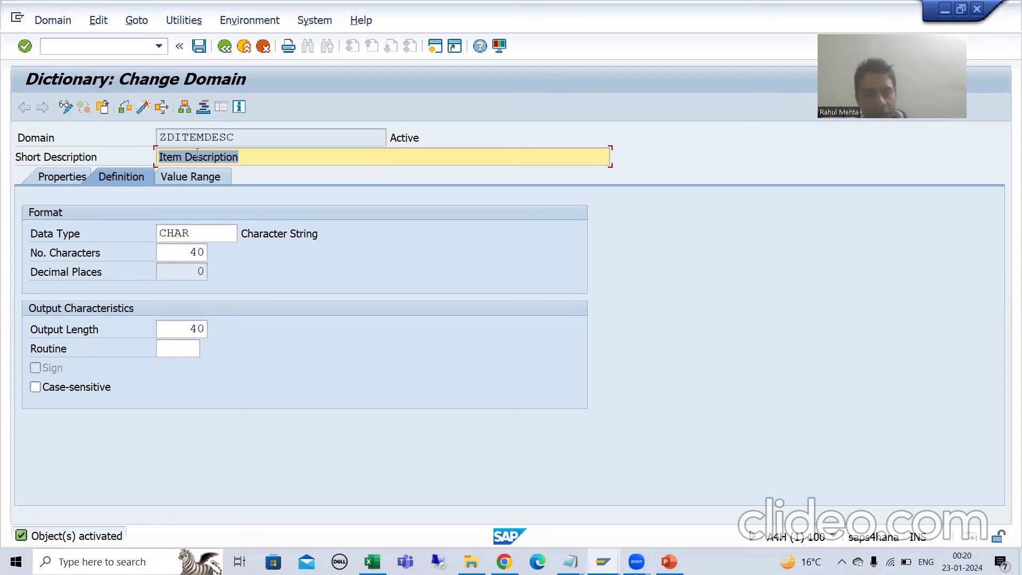
- Copy the domain name ZDITEMDESC into the Notepad note below ZDITEMID and switch back to SAP
drag(238, 143, 159, 139)
key(ctrl+c)
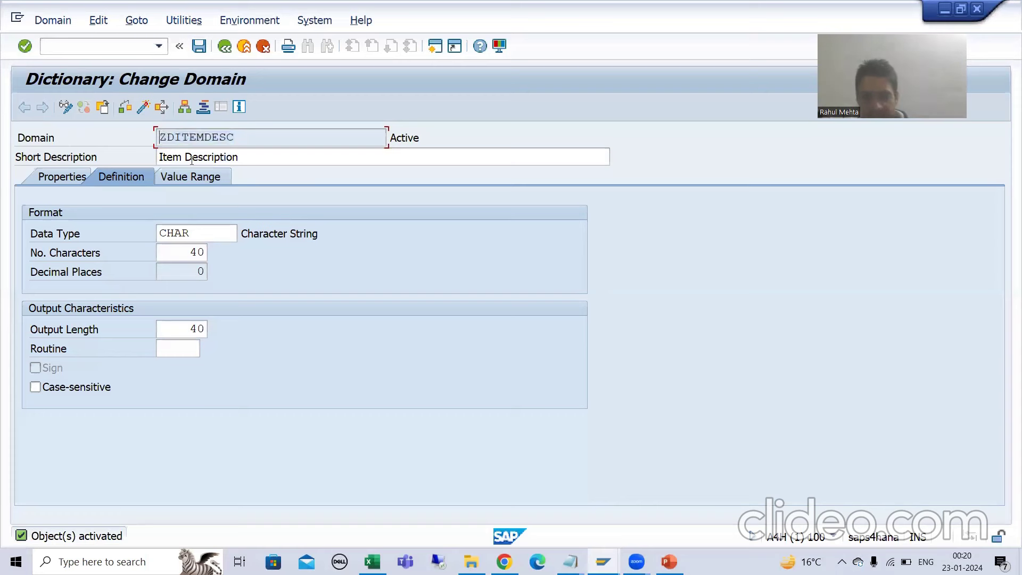
click(160, 139)
click(570, 562)
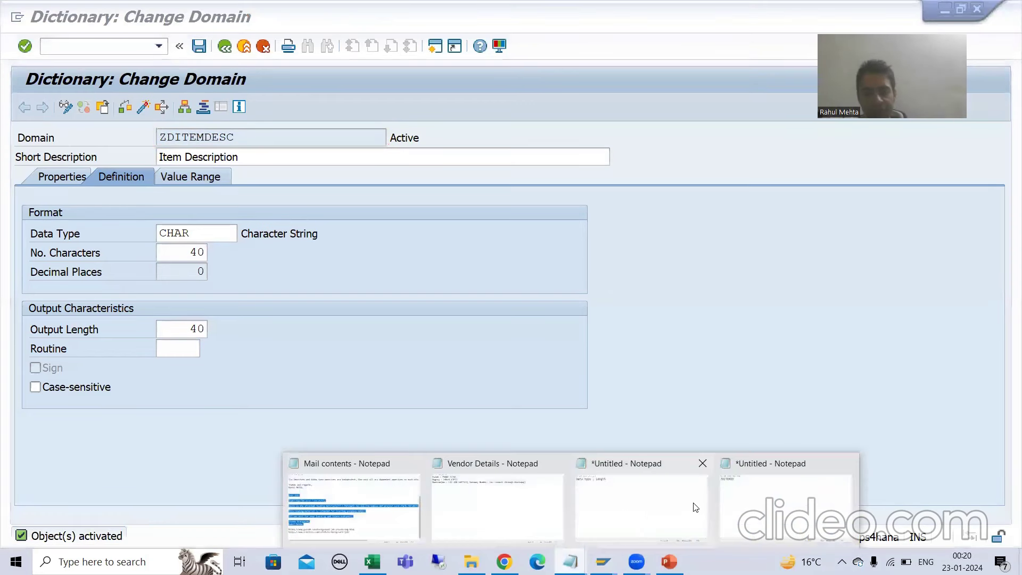
click(722, 464)
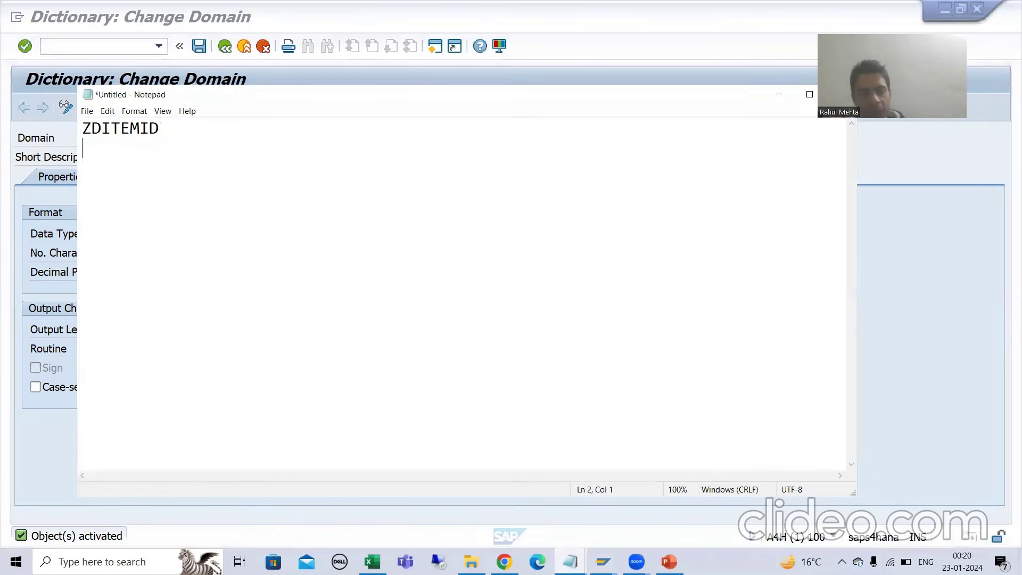
key(ctrl+v)
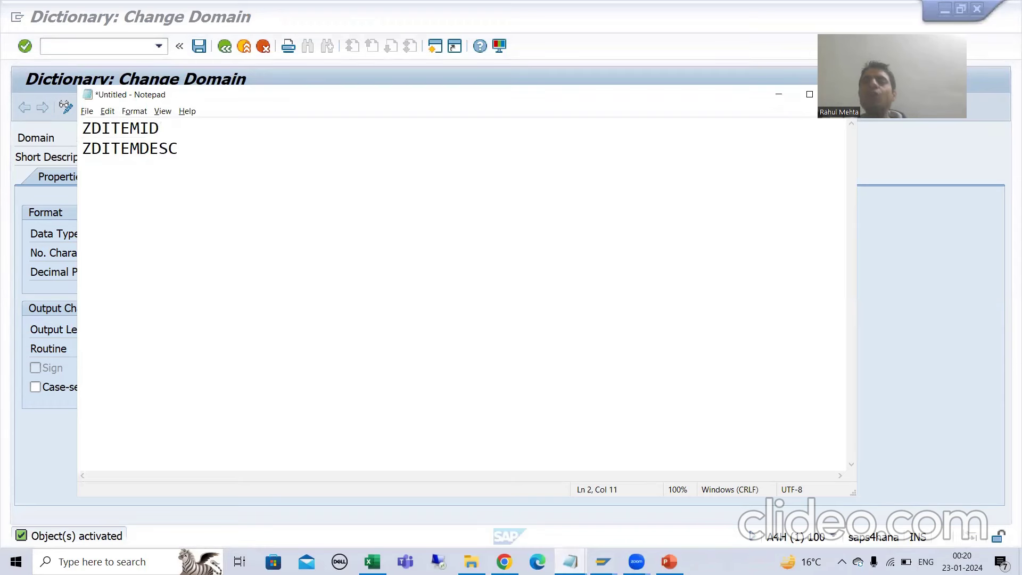
key(alt+Tab)
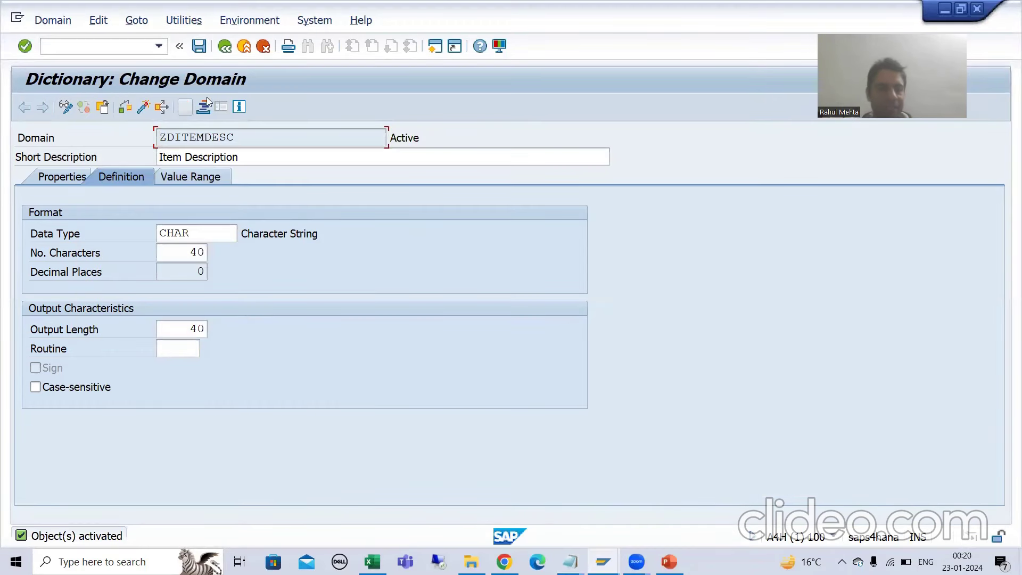
- Return to the ABAP Dictionary initial screen and start creating a data type named ZDEITEMID as a data element
key(F3)
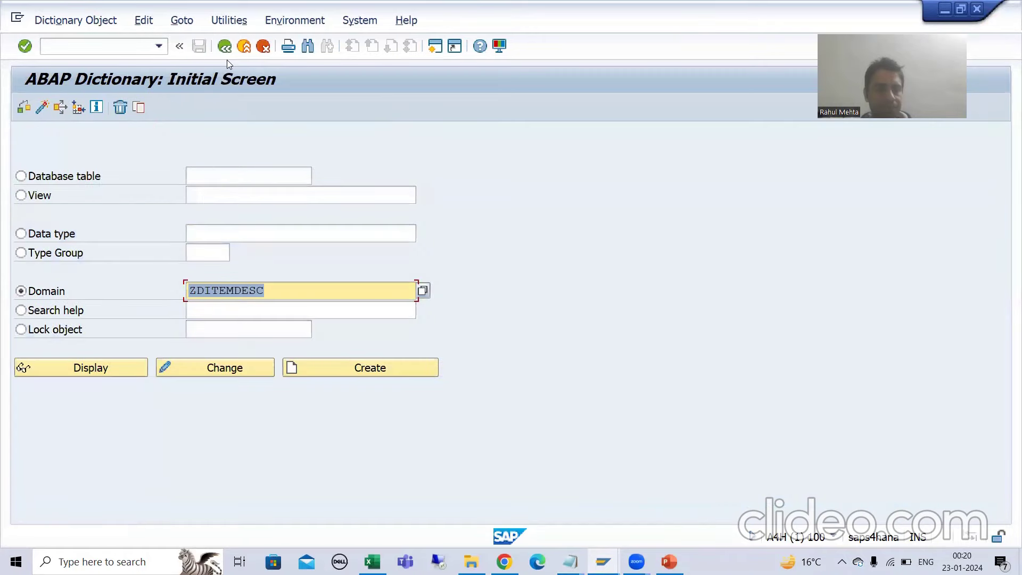
click(54, 236)
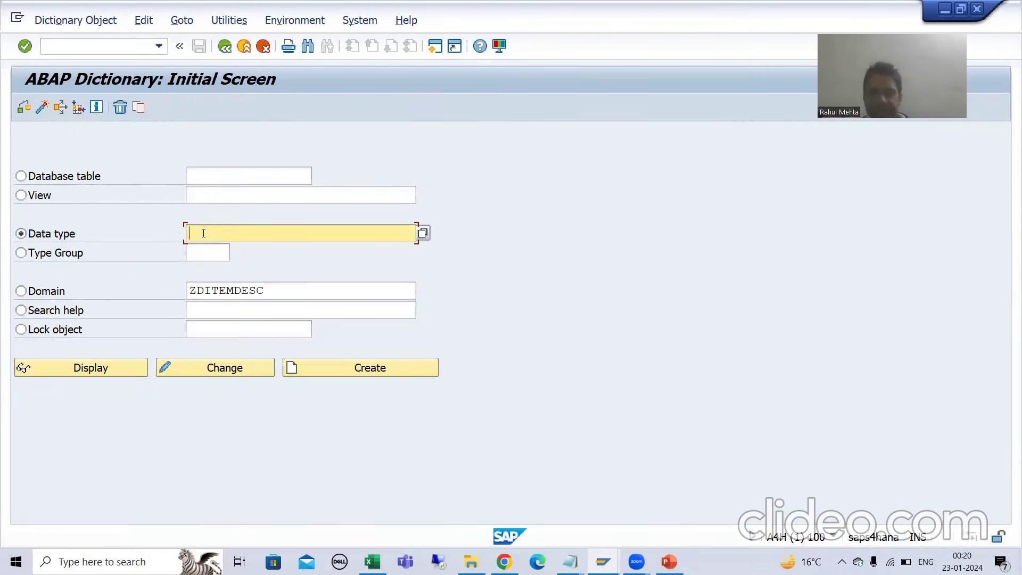
text(Z)
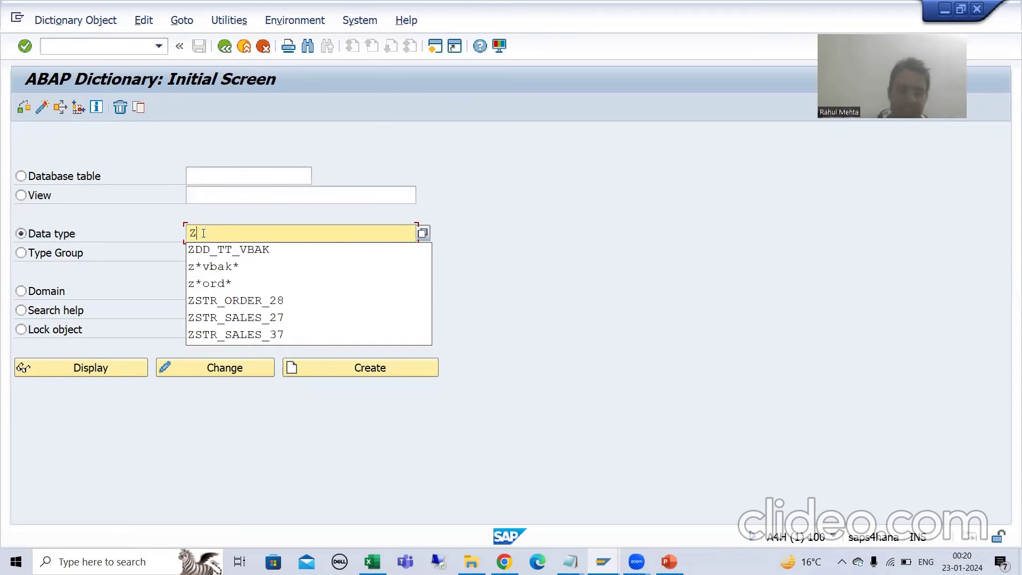
text(DEIT)
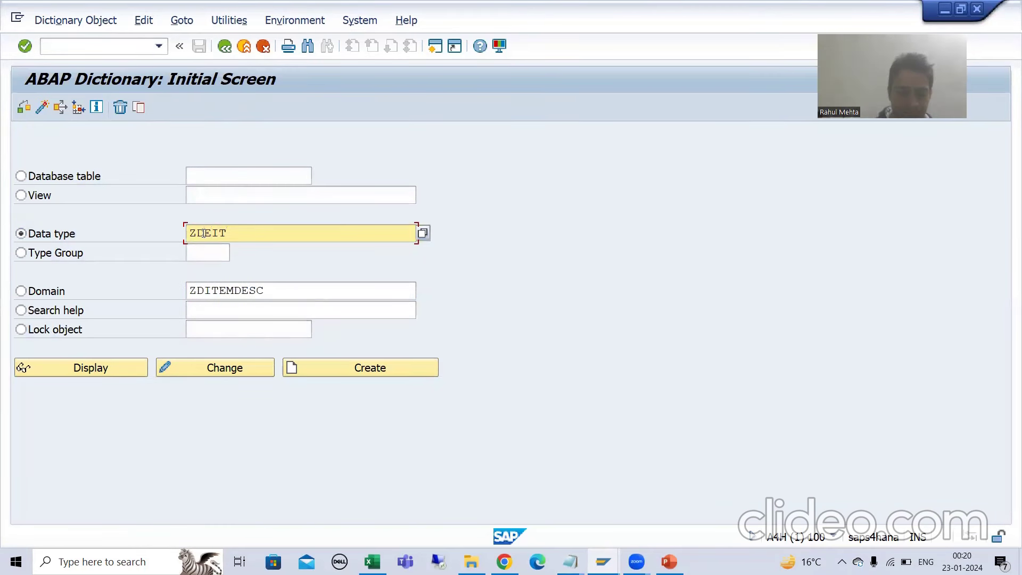
text(EMID)
key(Return)
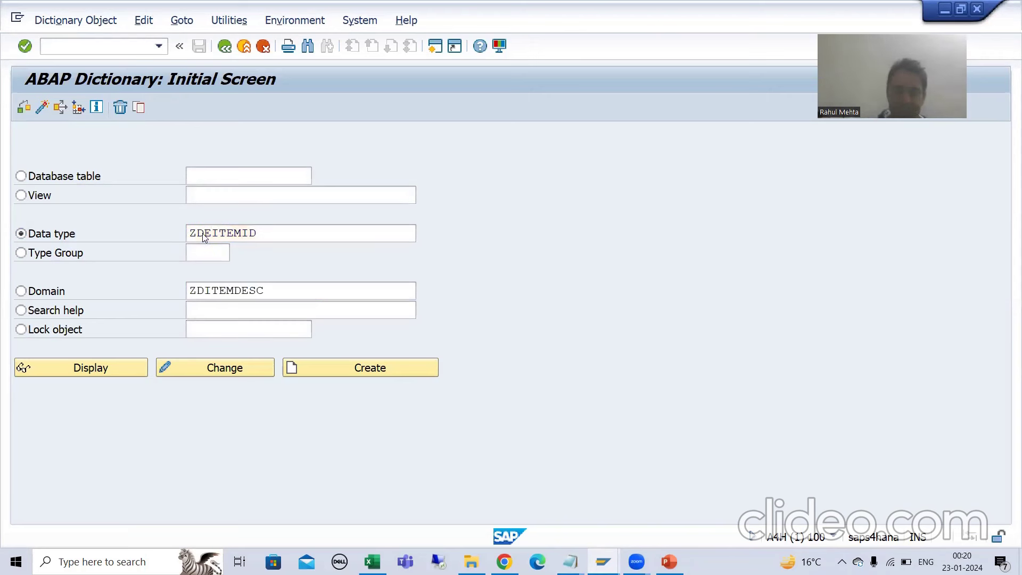
click(328, 367)
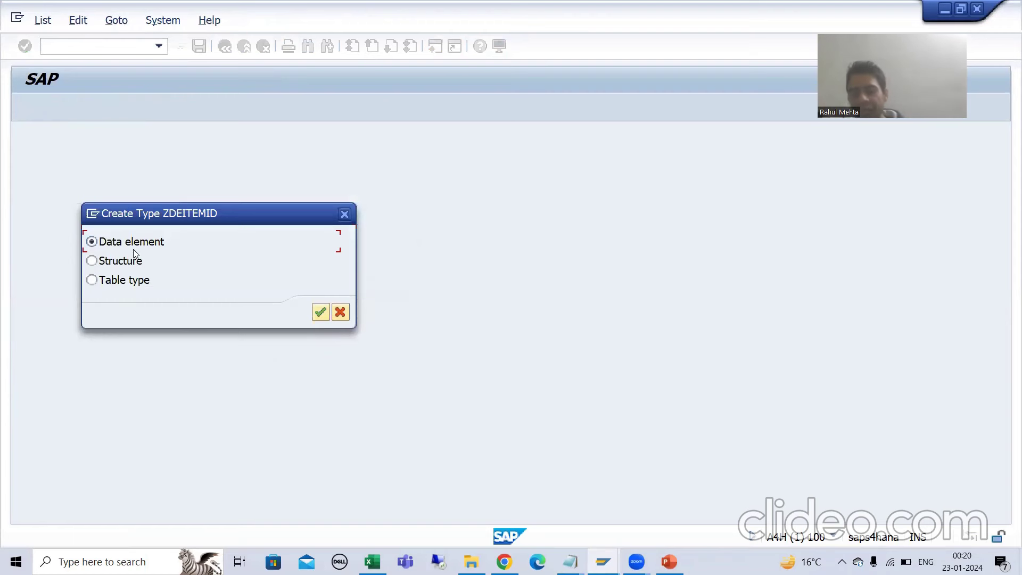
key(Return)
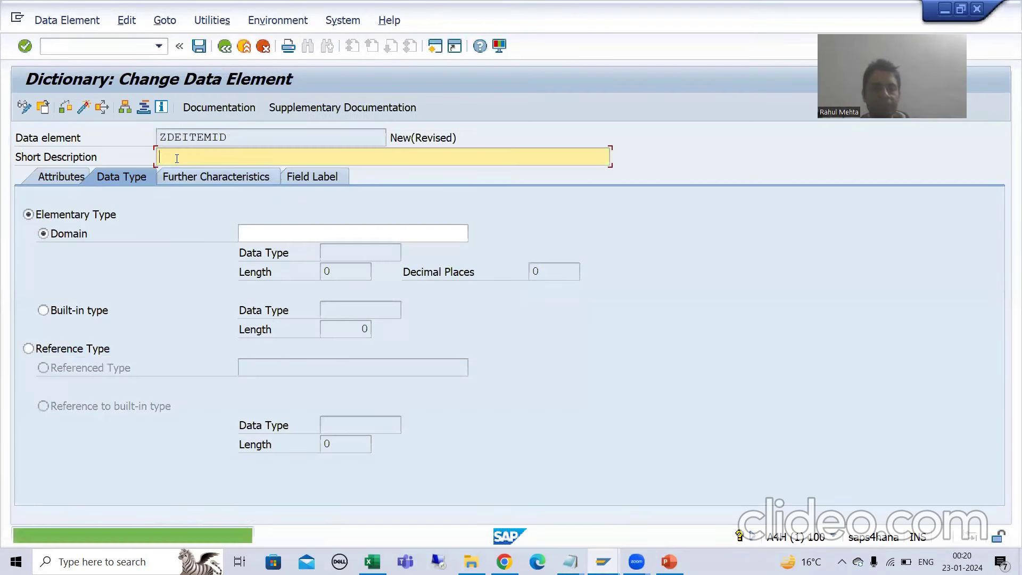
- Describe the data element as "Item Id" and assign it the domain ZDITEMID copied from the Notepad note
text(Ite)
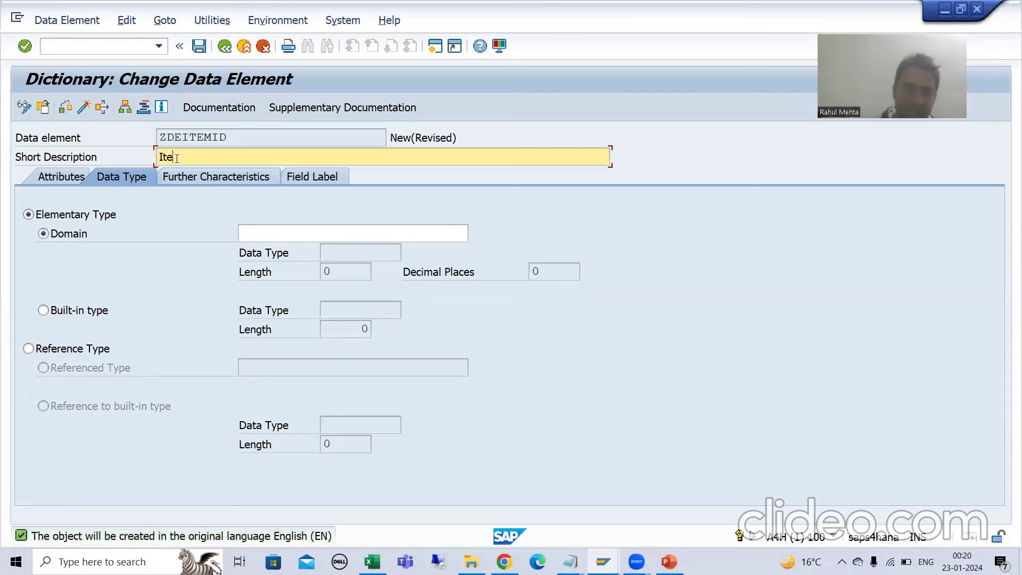
text(m Id)
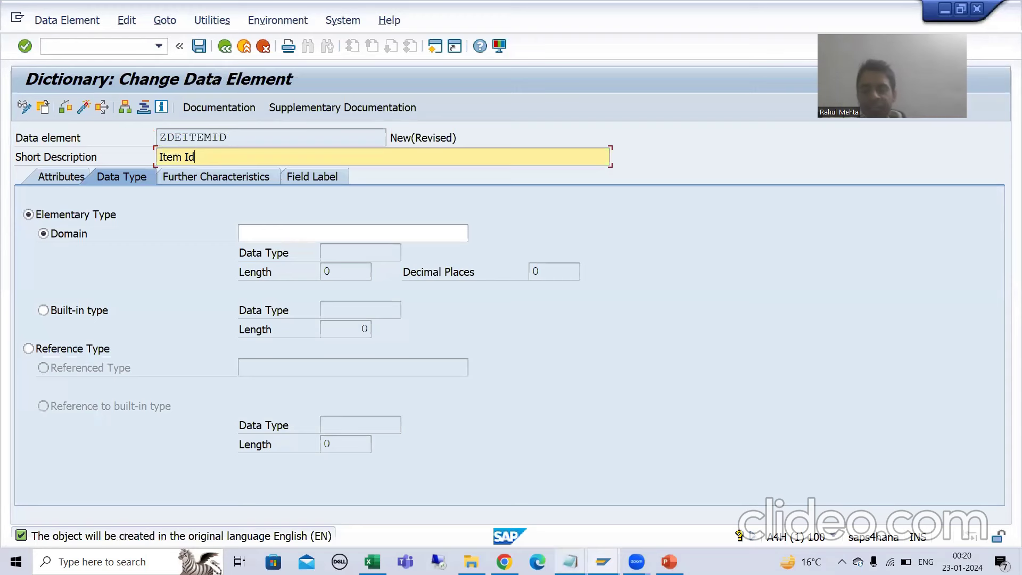
click(570, 562)
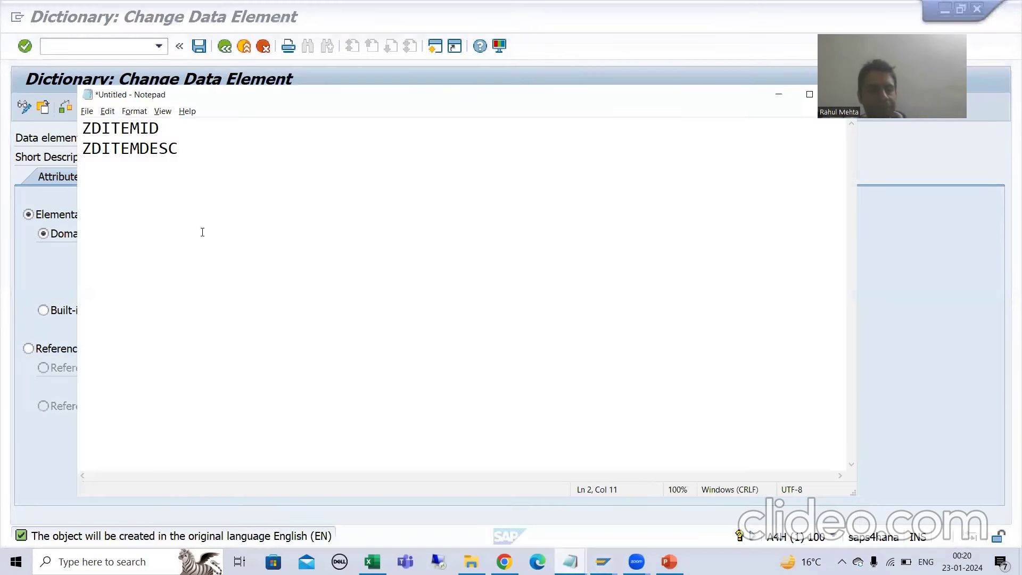
drag(159, 128, 86, 128)
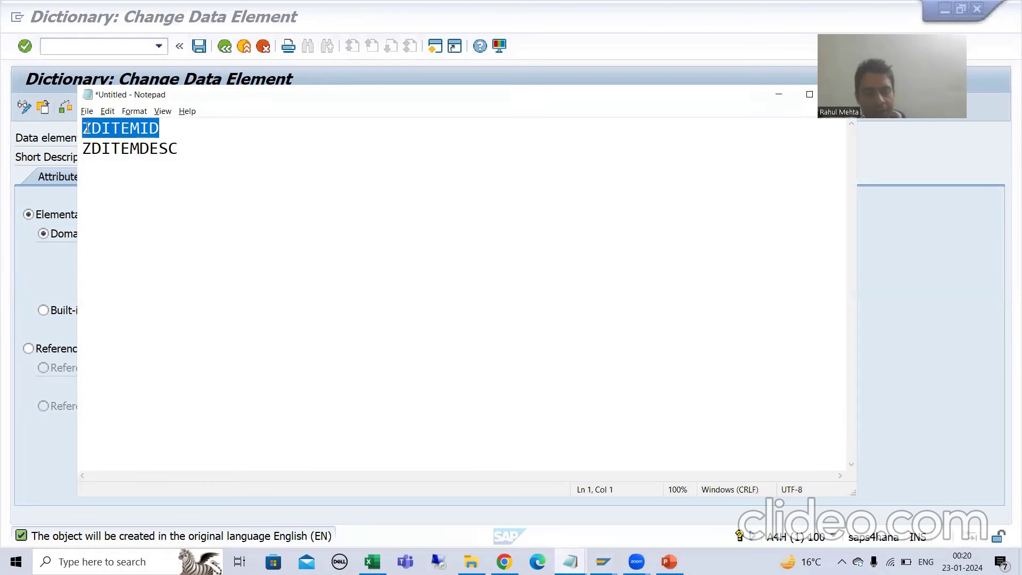
key(ctrl+c)
key(alt+Tab)
click(268, 233)
key(ctrl+v)
key(Return)
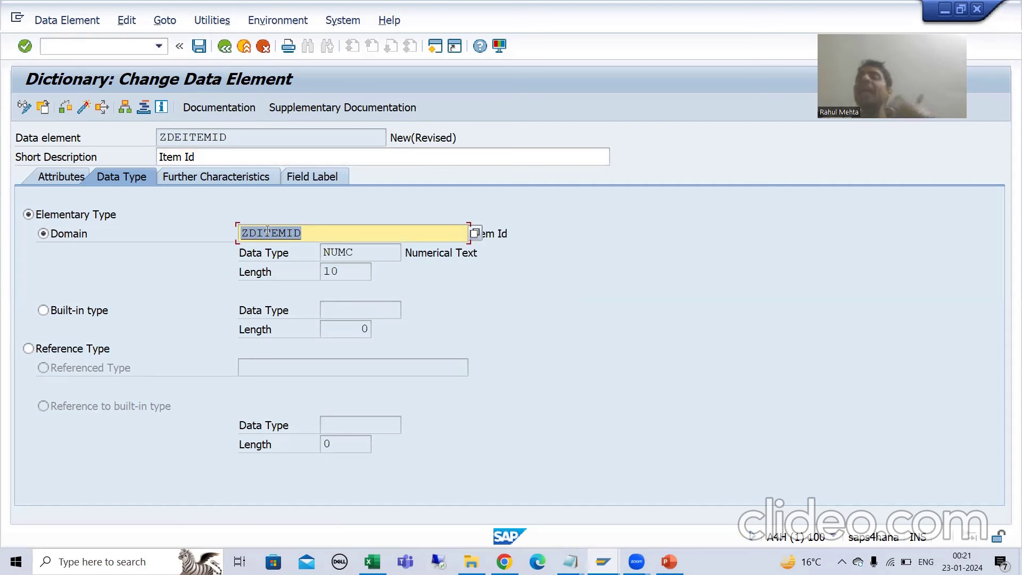
- Enter "Item Id" as the short and medium field labels of the ZDEITEMID data element
click(324, 180)
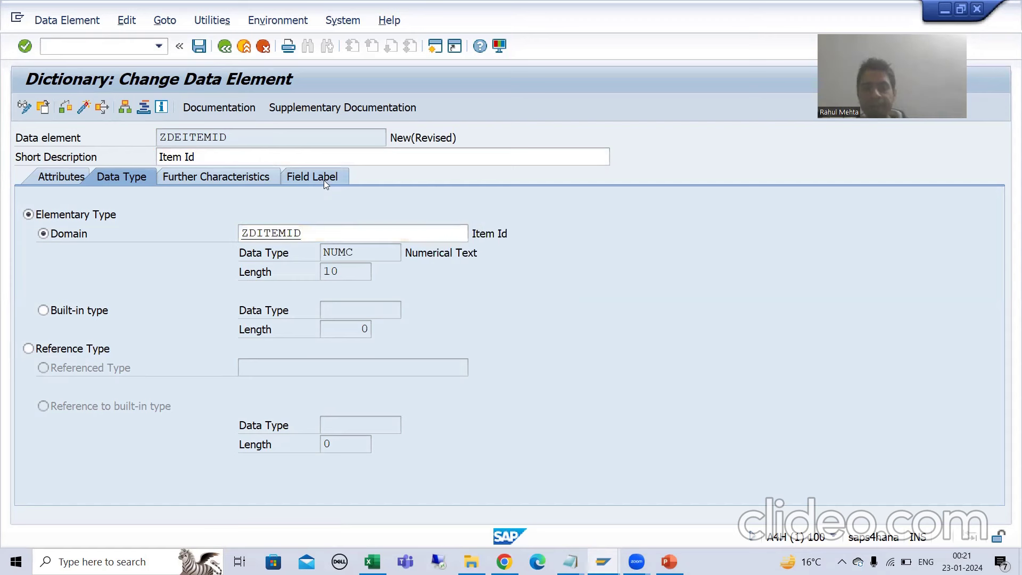
click(256, 228)
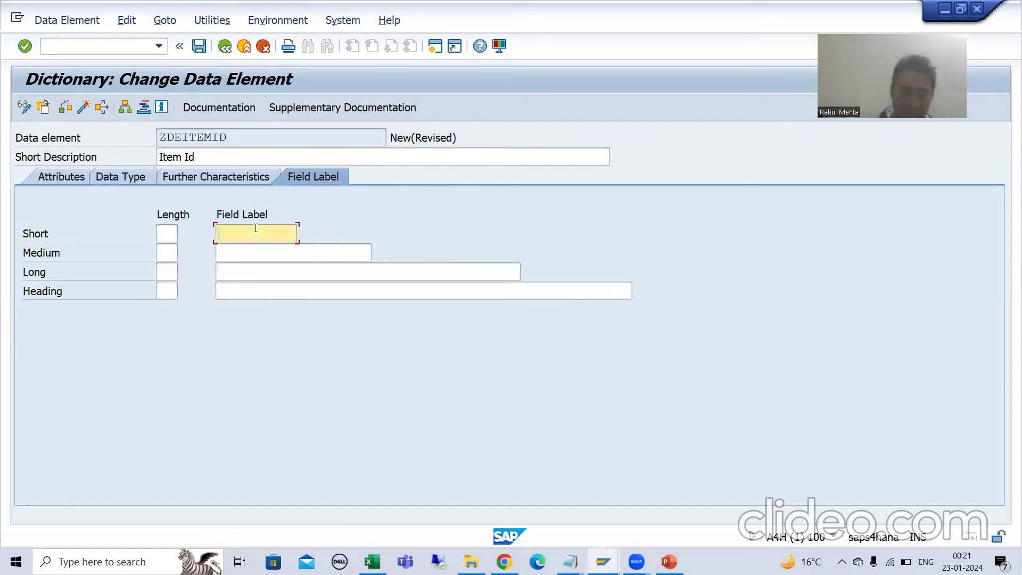
text(Item Id)
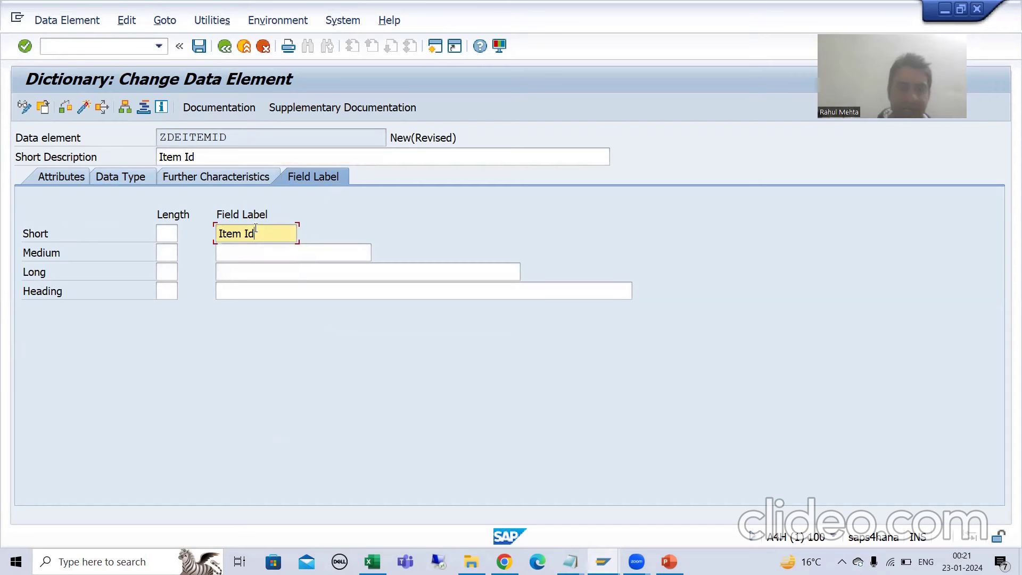
drag(262, 228, 209, 228)
key(ctrl+c)
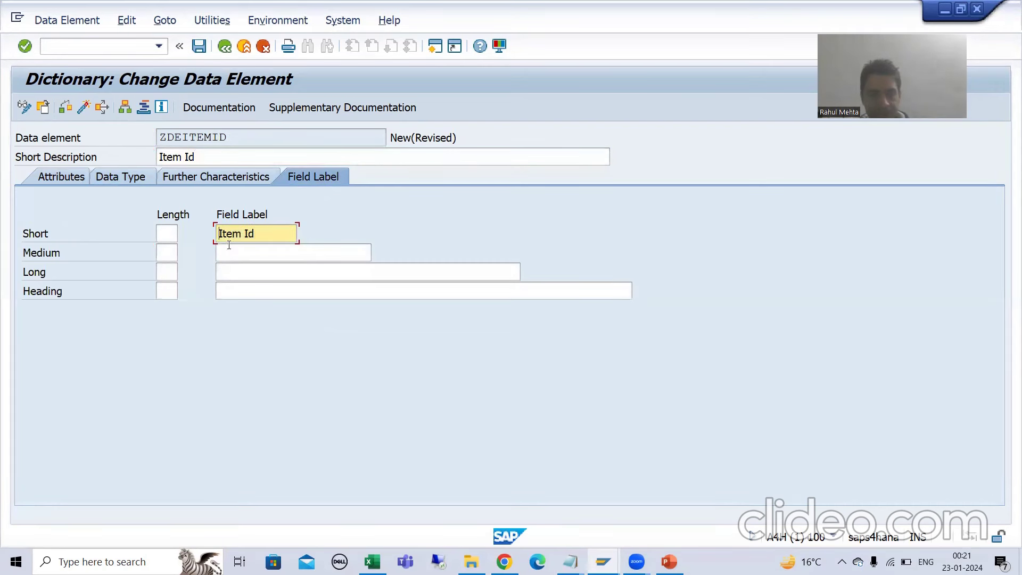
click(230, 252)
key(ctrl+v)
- Enter "Item Id" as the long and heading field labels too, and let the label lengths fill in
click(233, 273)
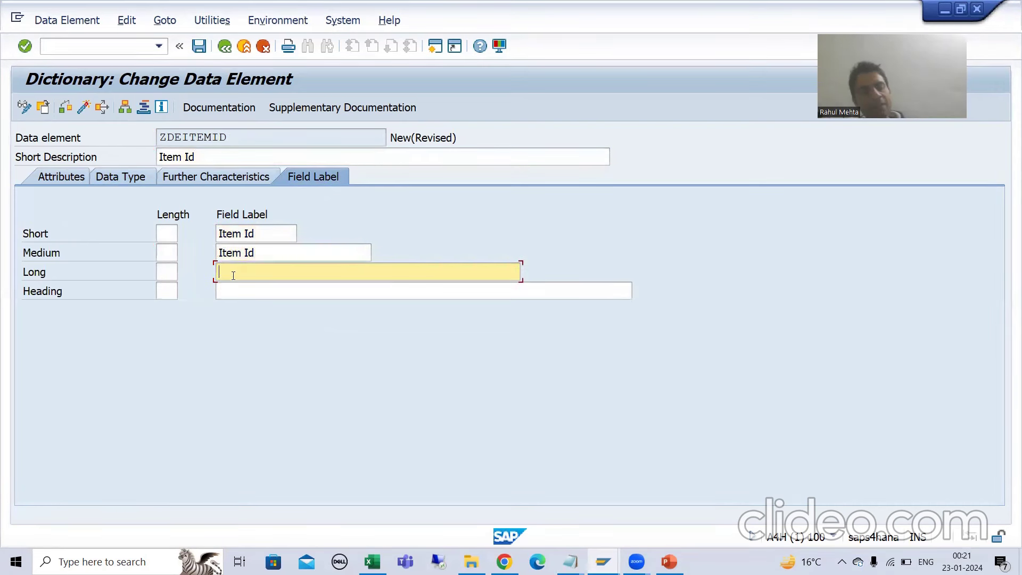
click(240, 252)
drag(254, 252, 218, 252)
key(ctrl+c)
click(237, 272)
key(ctrl+v)
click(241, 294)
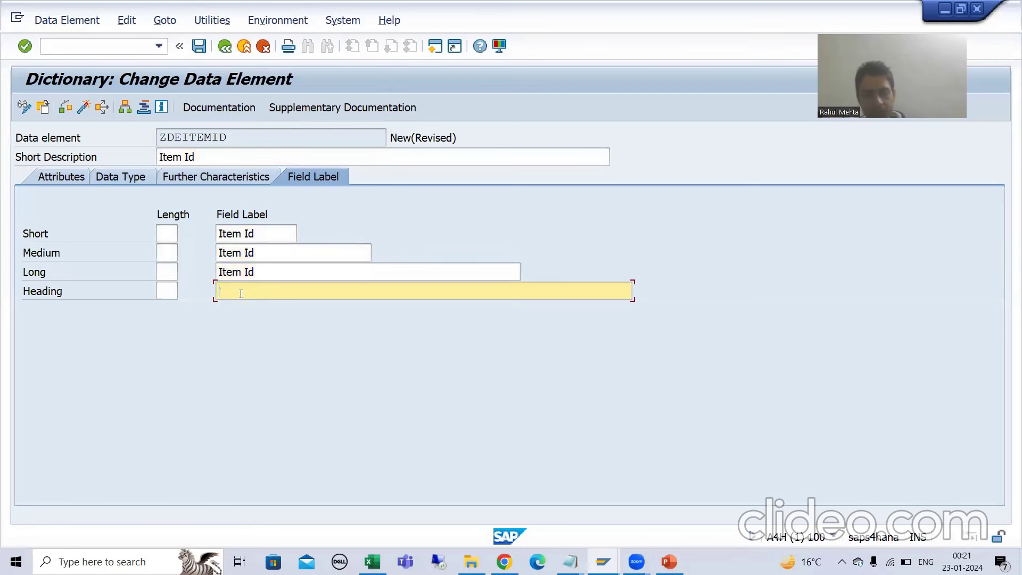
key(ctrl+v)
key(Return)
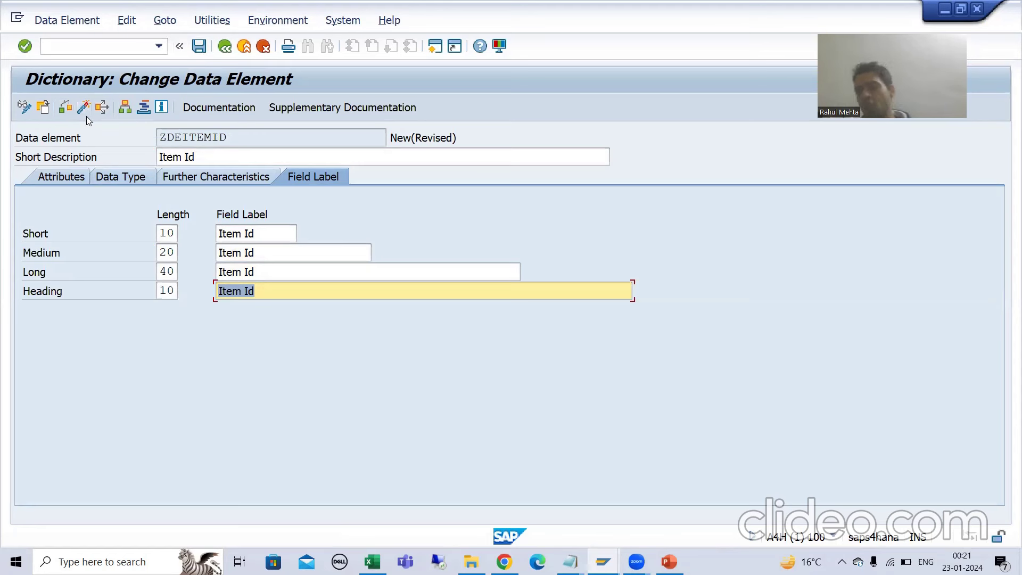
- Activate the ZDEITEMID data element, saving it as a local object
click(83, 109)
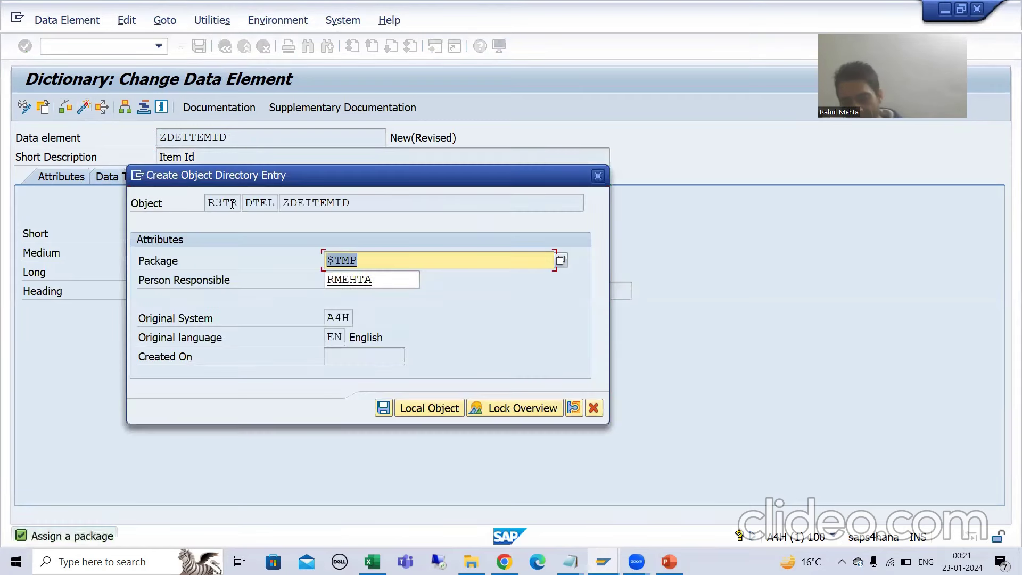
click(434, 407)
key(Return)
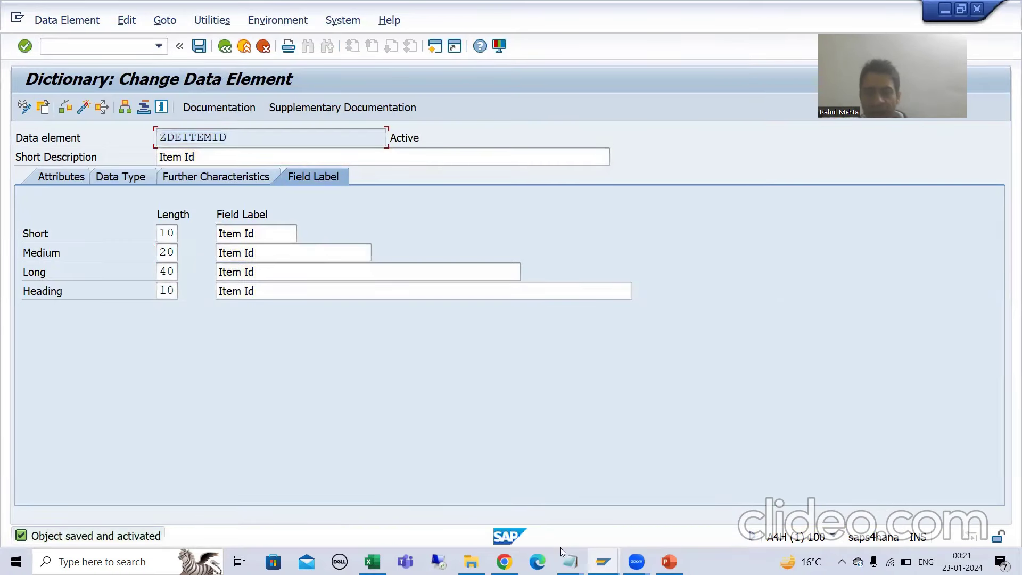
- Add the data element name ZDEITEMID to the Notepad note, one blank line below the domain names, and switch back to SAP
mouse_move(570, 560)
click(762, 502)
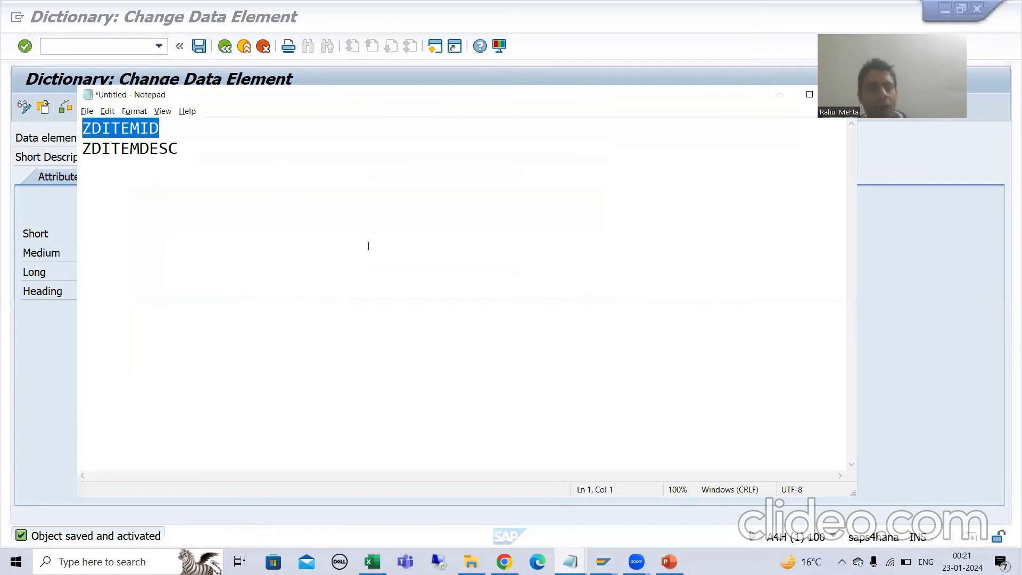
click(222, 151)
key(Return)
key(Return)
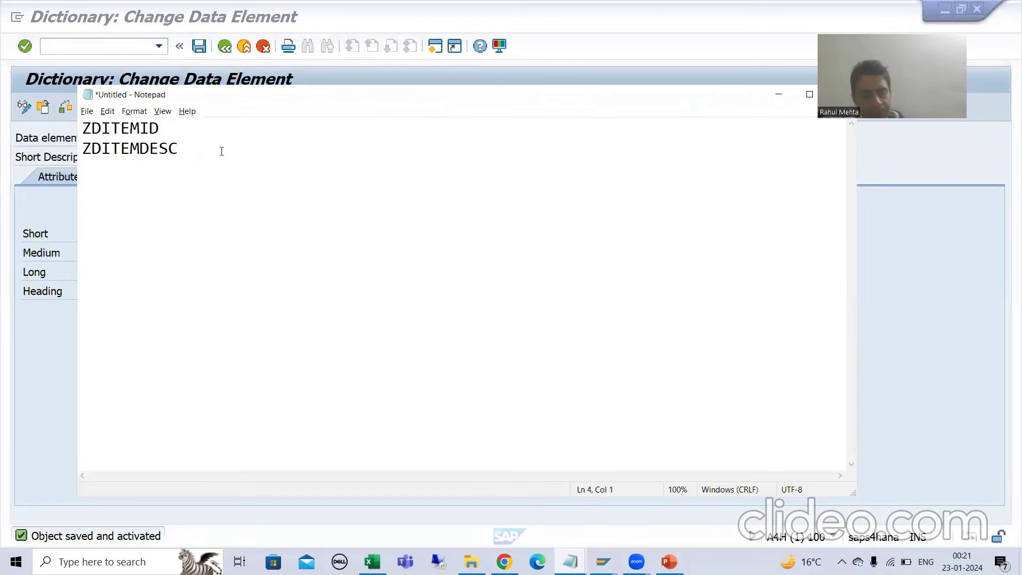
key(ctrl+v)
key(alt+Tab)
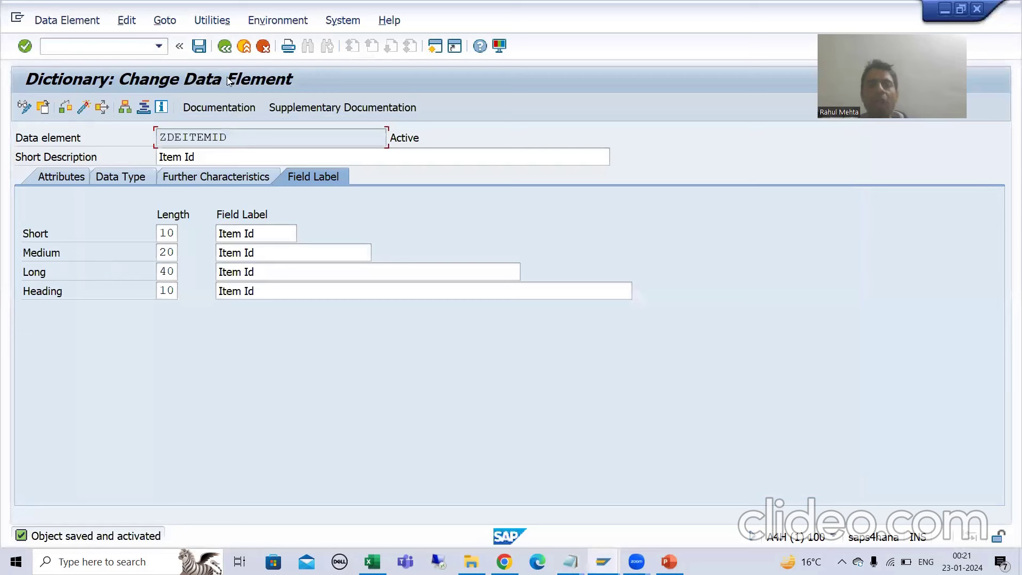
- Return to the ABAP Dictionary initial screen and create a data element named ZDEITEMDESC with the short description "Item Description"
key(F3)
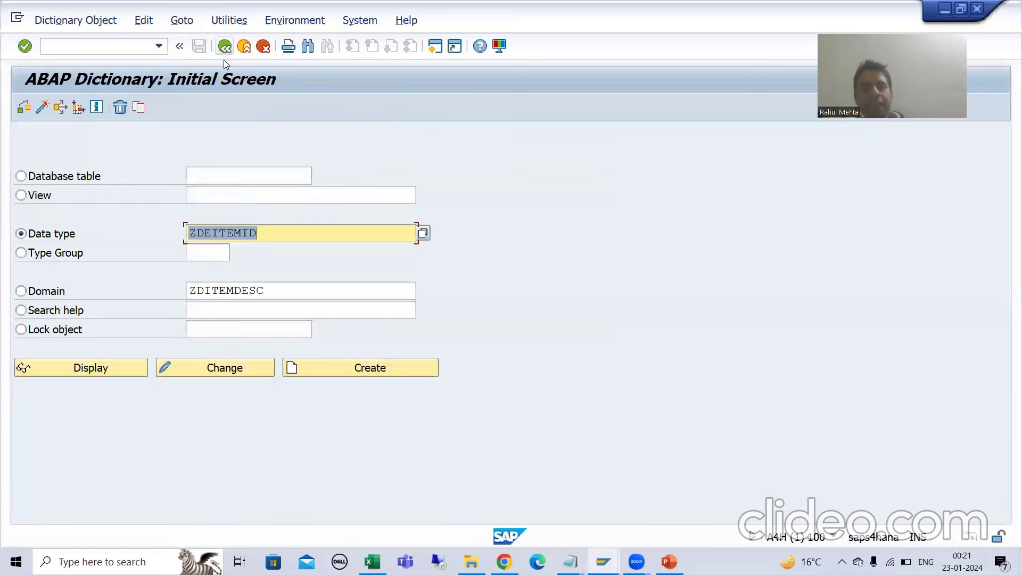
click(267, 233)
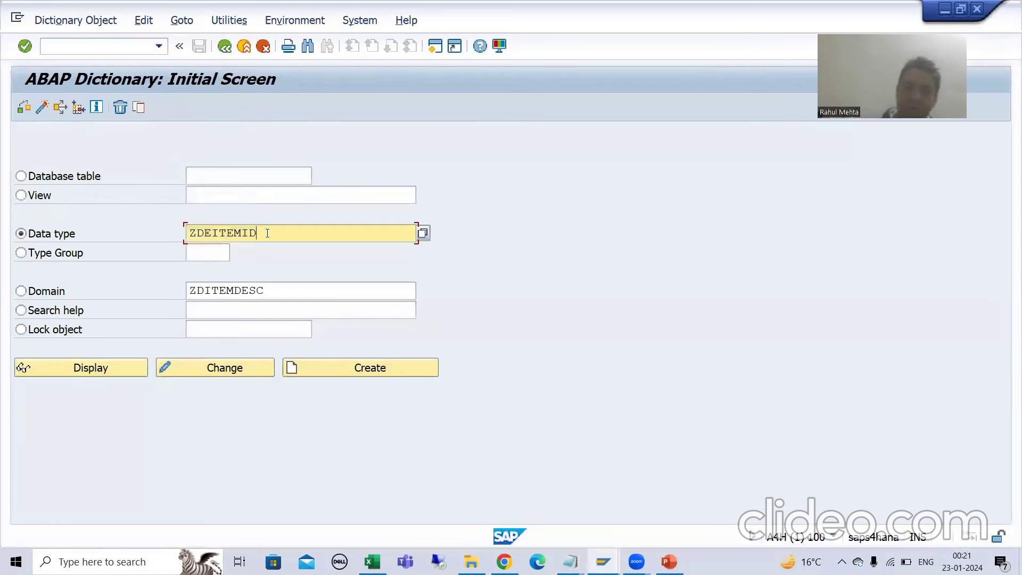
key(BackSpace)
key(BackSpace)
text(DESC)
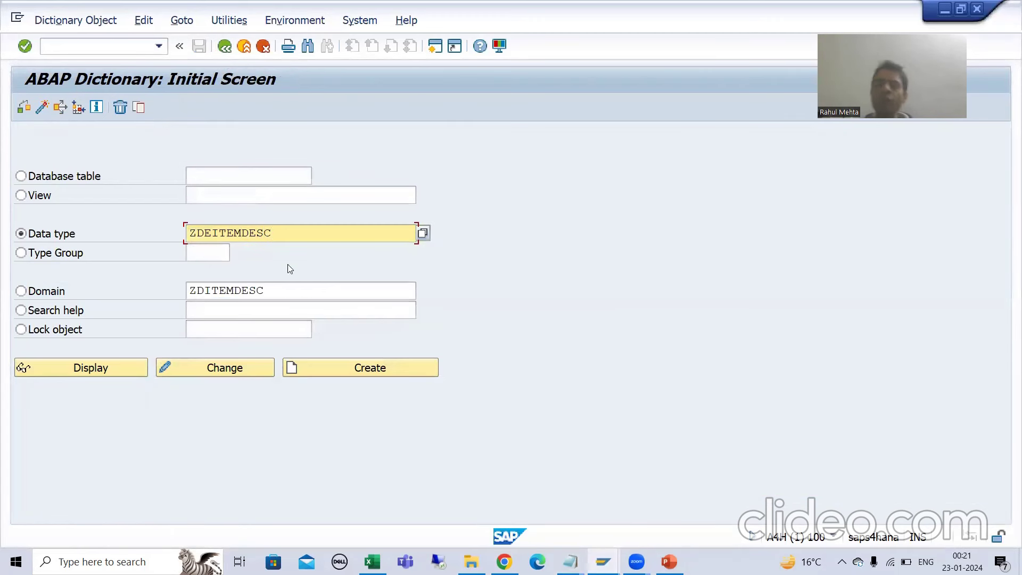
click(346, 370)
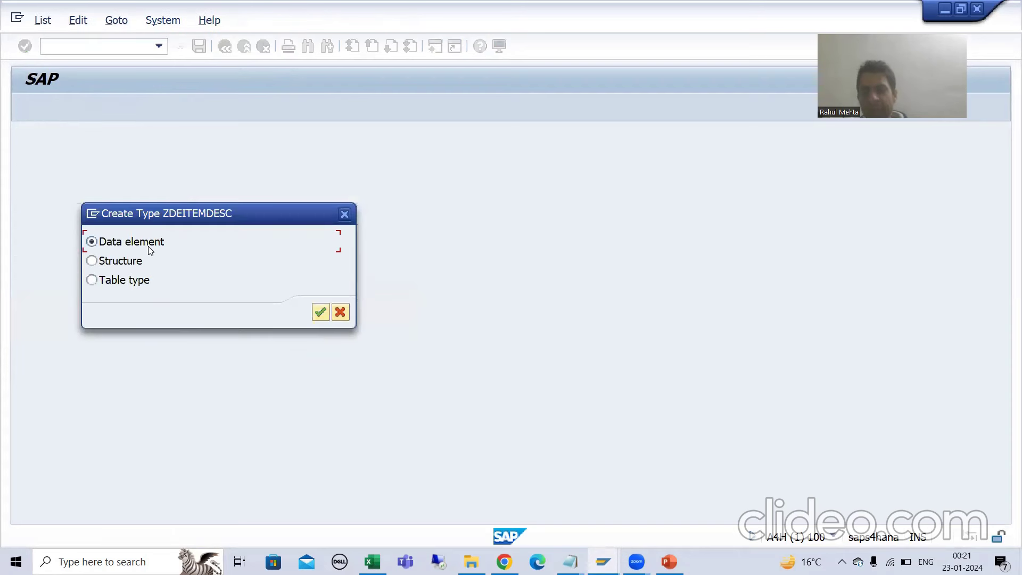
key(Return)
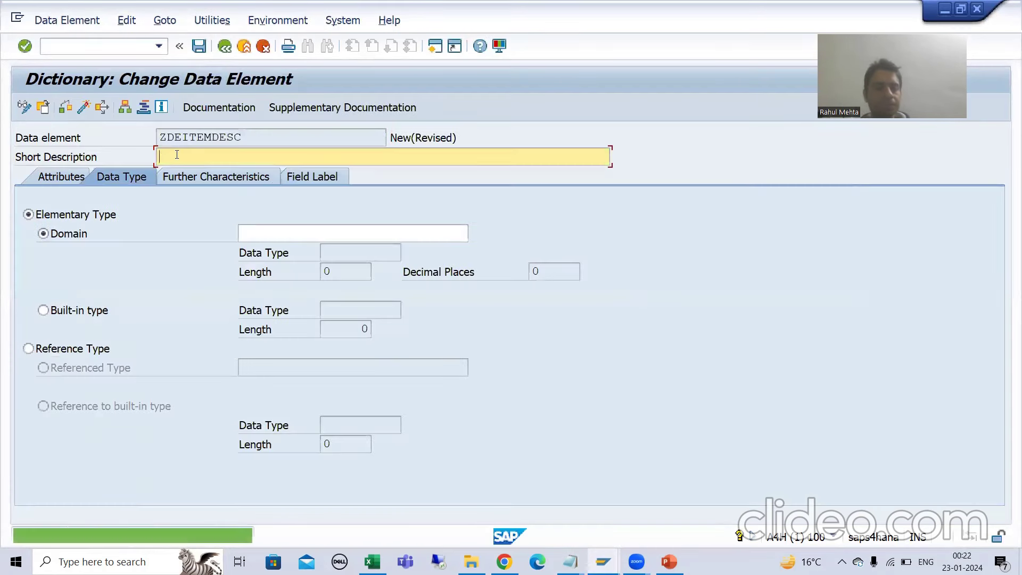
text(Item )
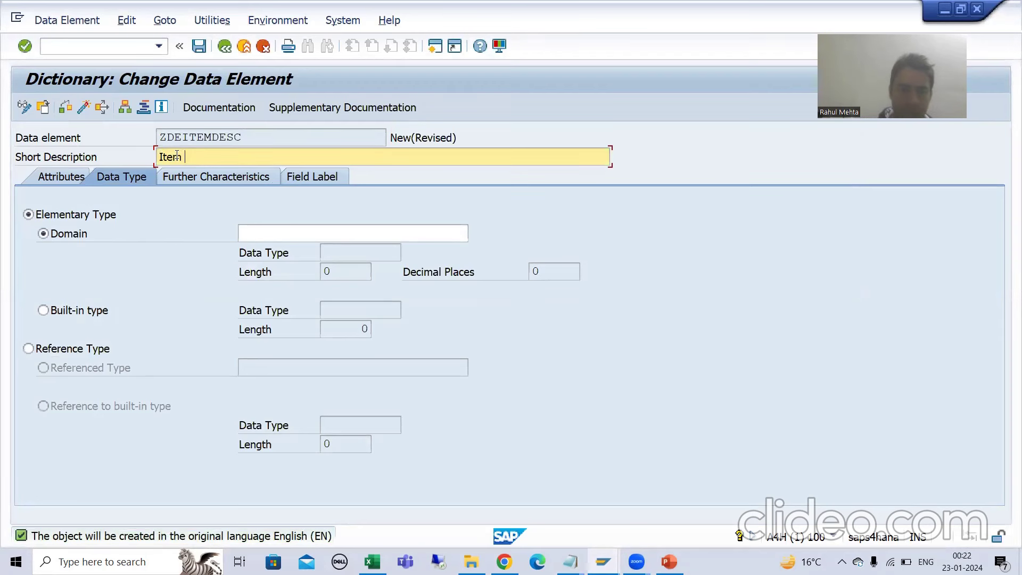
text(Description)
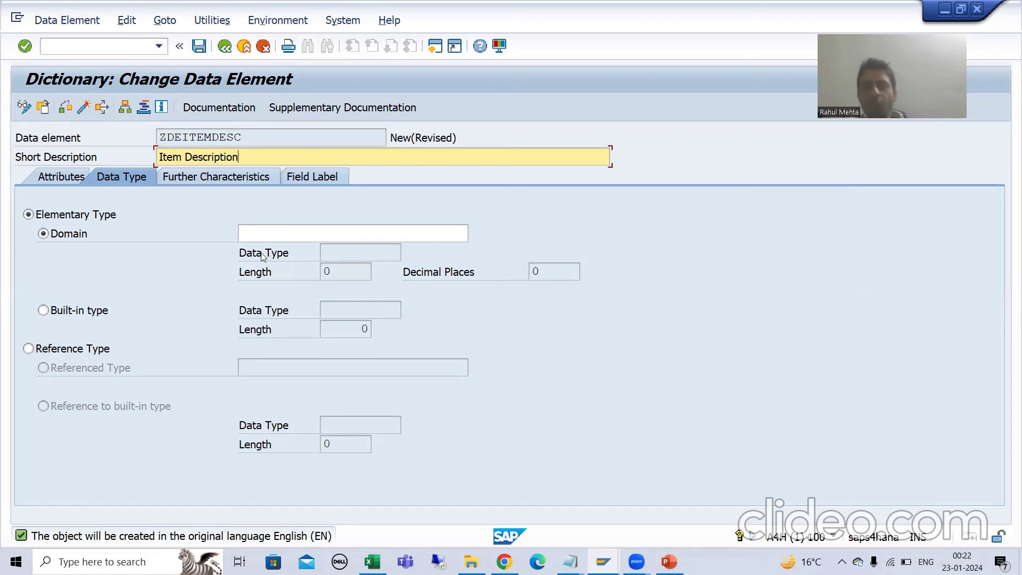
- Copy the domain name ZDITEMDESC from the Notepad note and assign it as the domain of the ZDEITEMDESC data element
key(Tab)
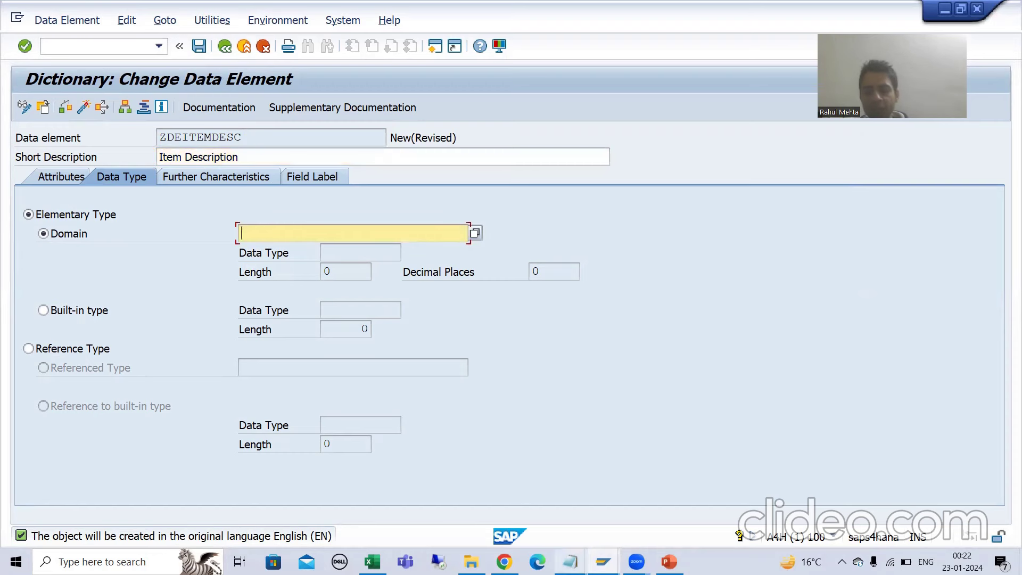
mouse_move(570, 562)
click(745, 500)
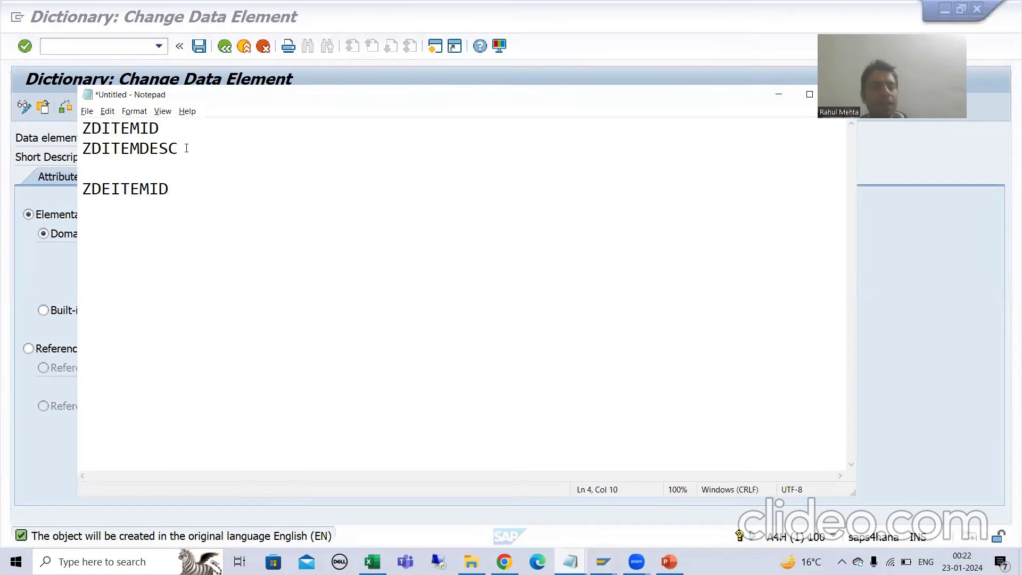
drag(179, 149, 70, 143)
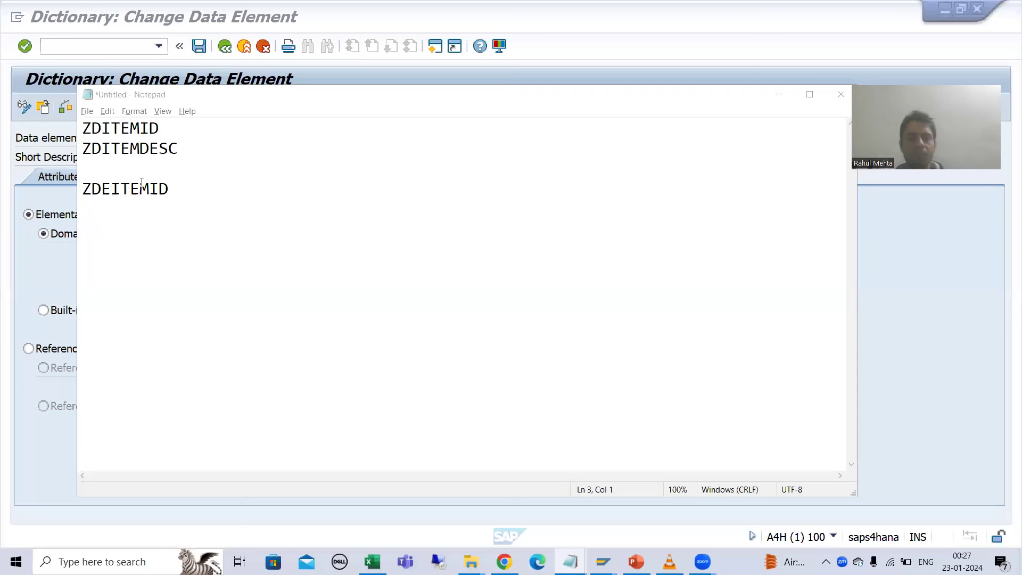
drag(189, 149, 75, 144)
key(ctrl+c)
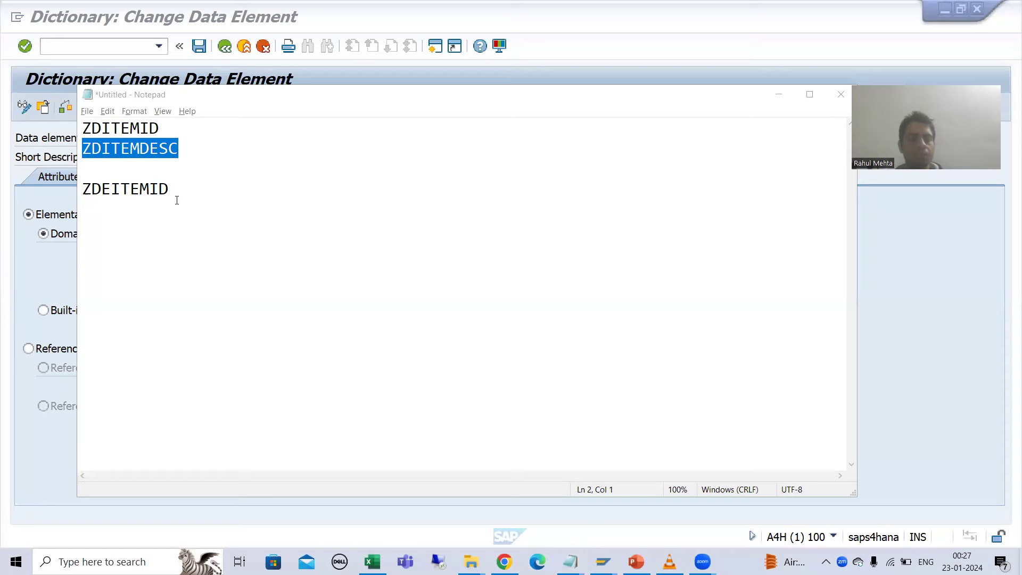
click(24, 263)
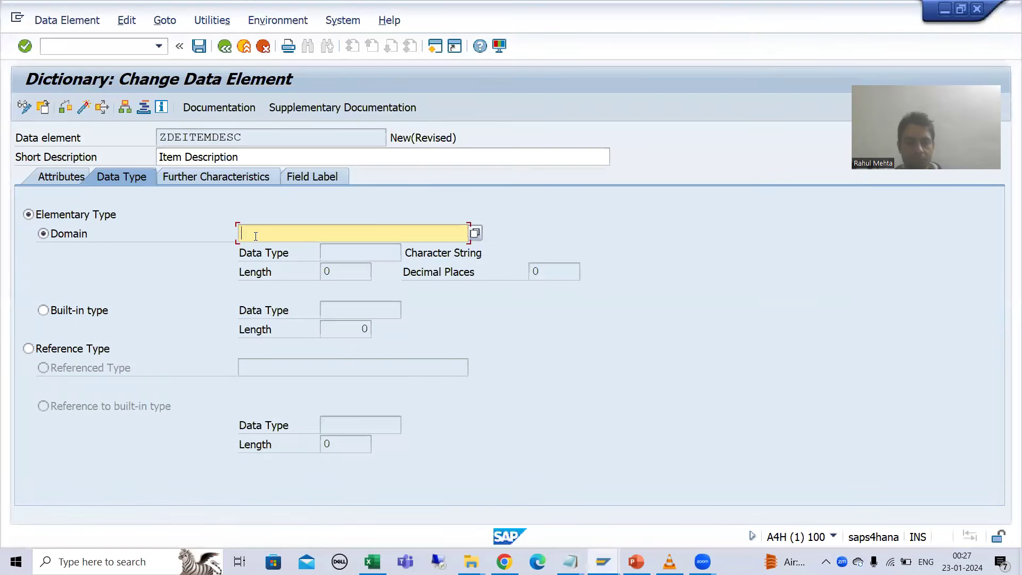
key(ctrl+v)
key(Return)
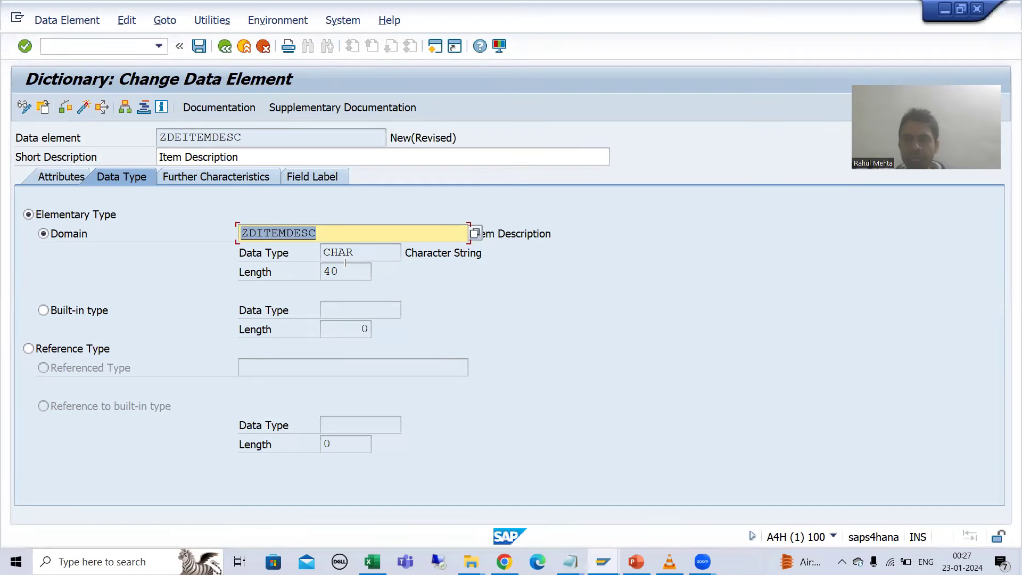
- Enter "Item Dsc" as the short field label and "Item Description" as the medium field label of ZDEITEMDESC
click(295, 177)
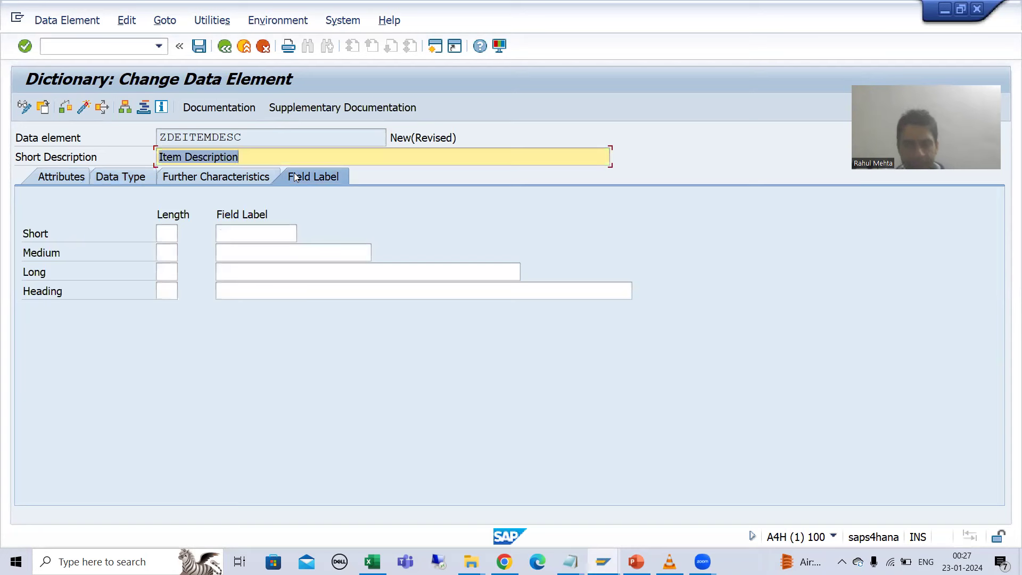
click(234, 235)
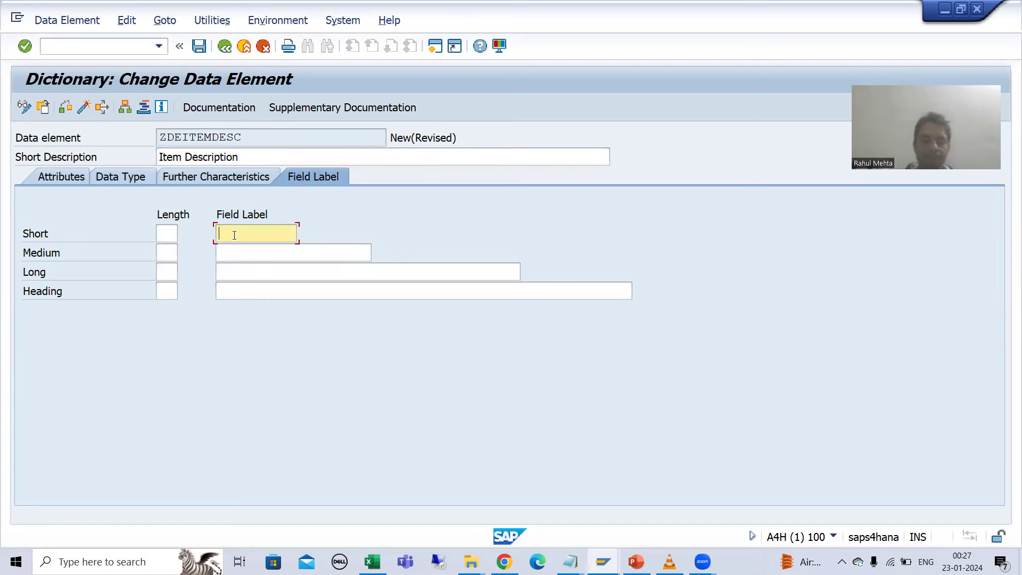
text(Item)
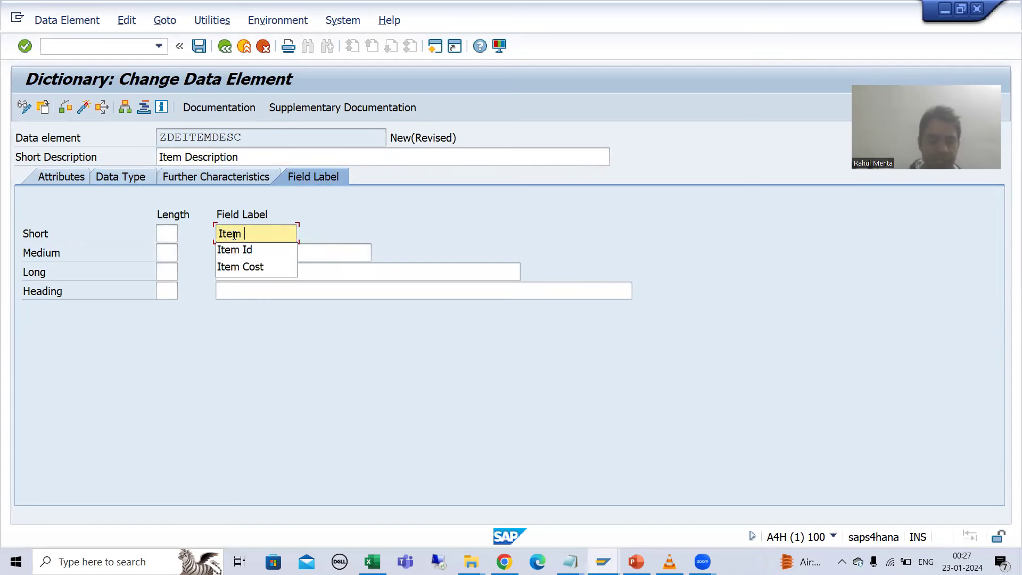
text( Dsc)
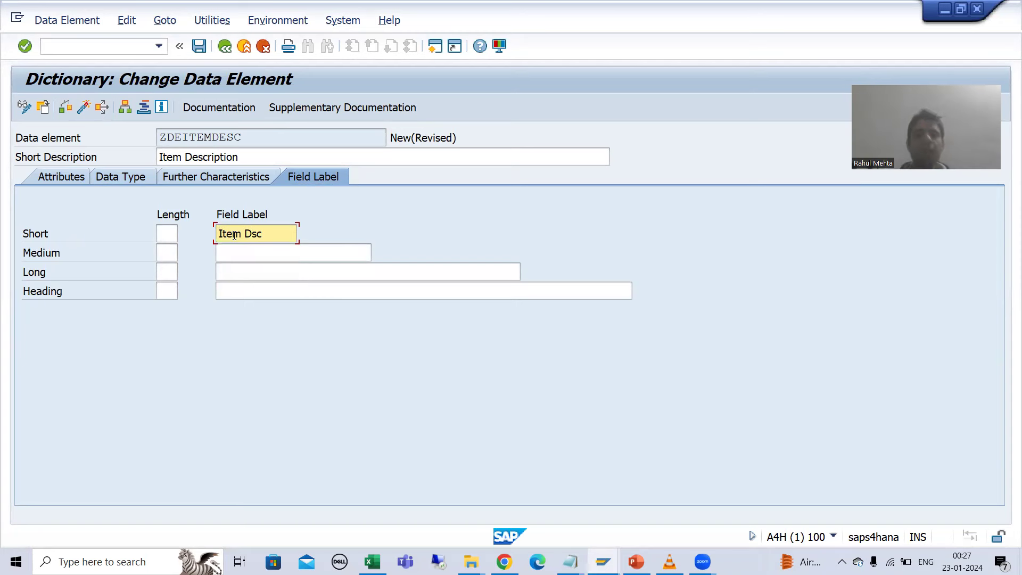
click(236, 259)
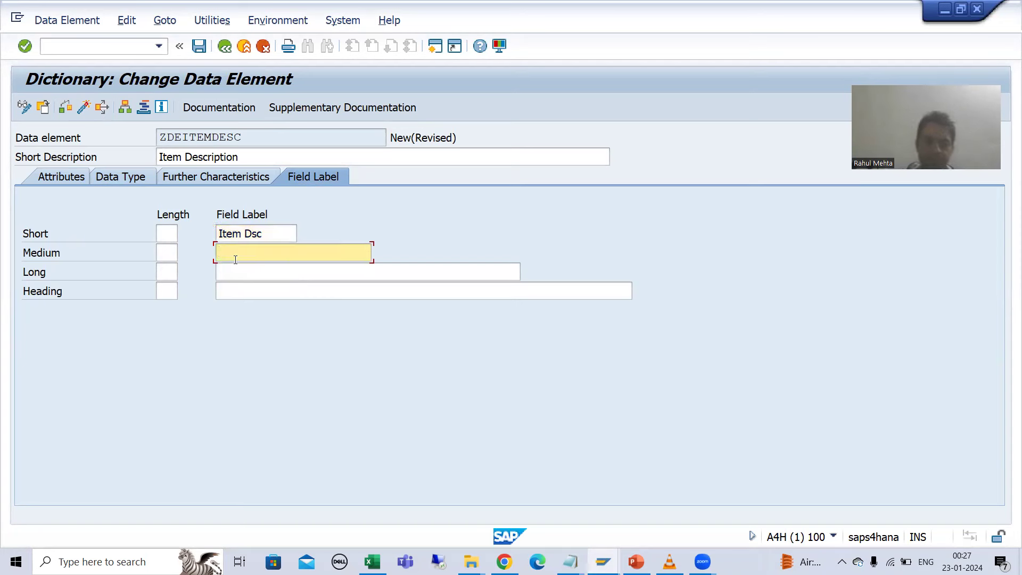
text(Item Description)
key(ctrl+shift+Left)
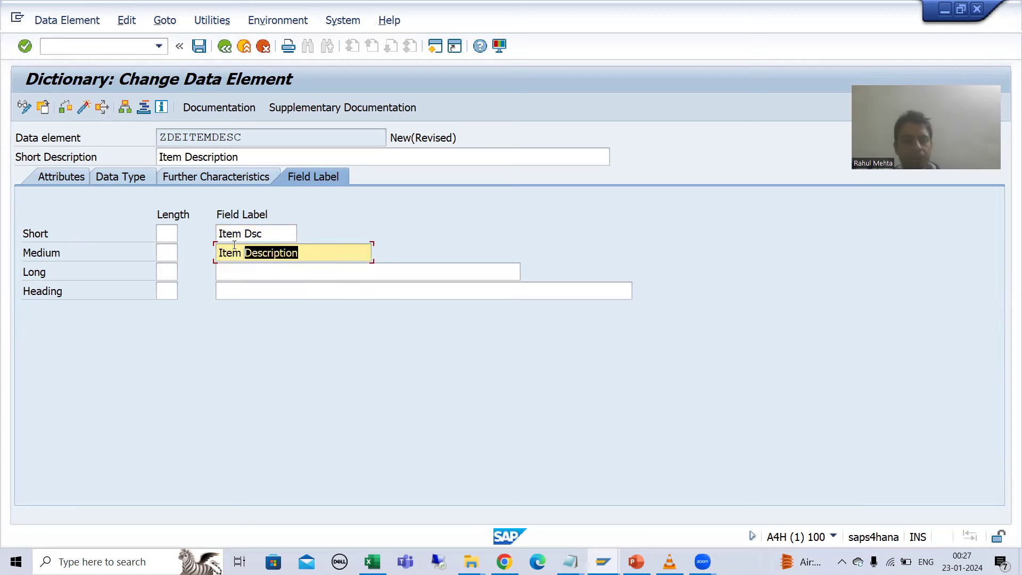
- Enter "Item Description" as the long and heading field labels too, and activate the ZDEITEMDESC data element
click(249, 272)
text(Item Description)
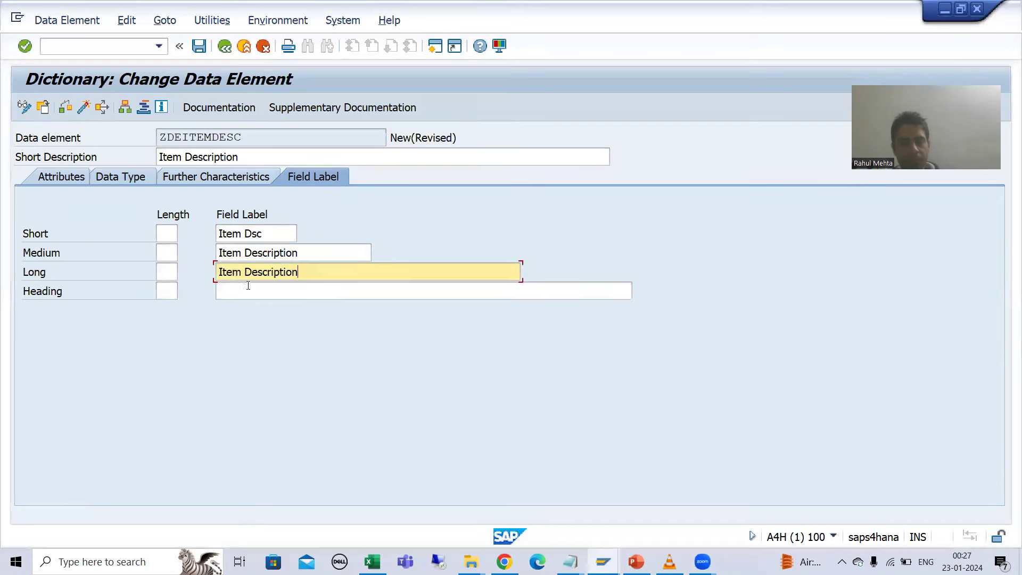
click(248, 286)
text(Item Description)
key(Return)
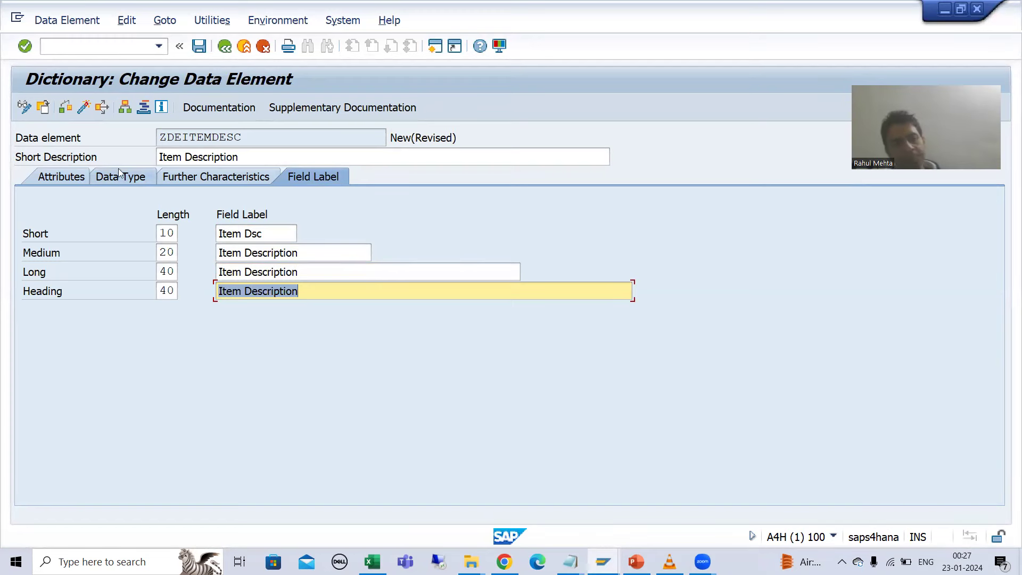
click(85, 108)
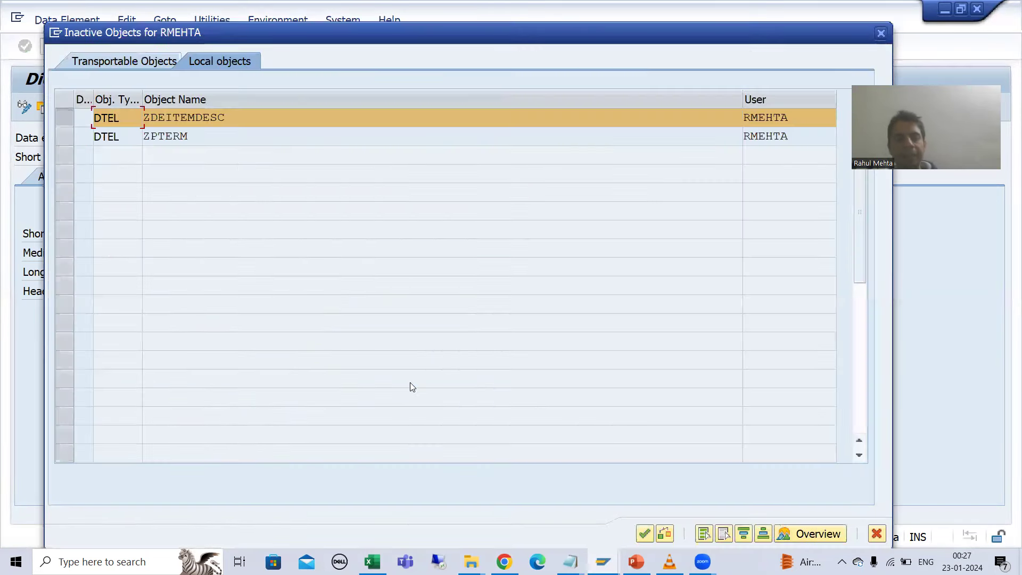
key(Return)
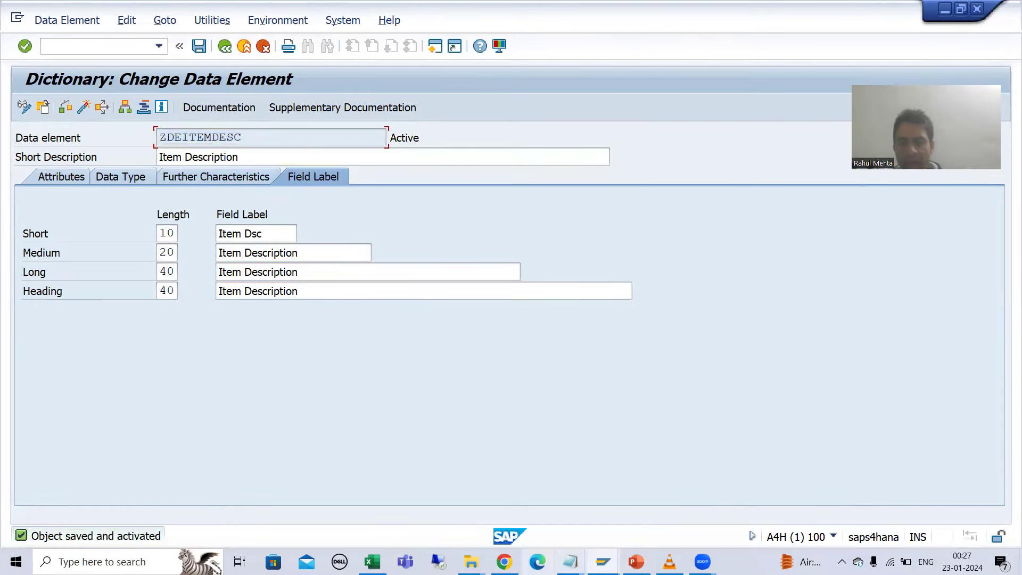
- Add the data element name ZDEITEMDESC below ZDEITEMID in the Notepad note, and switch to the "Concept of Text Tables" workbook in Excel
click(570, 561)
click(747, 509)
click(198, 189)
key(Return)
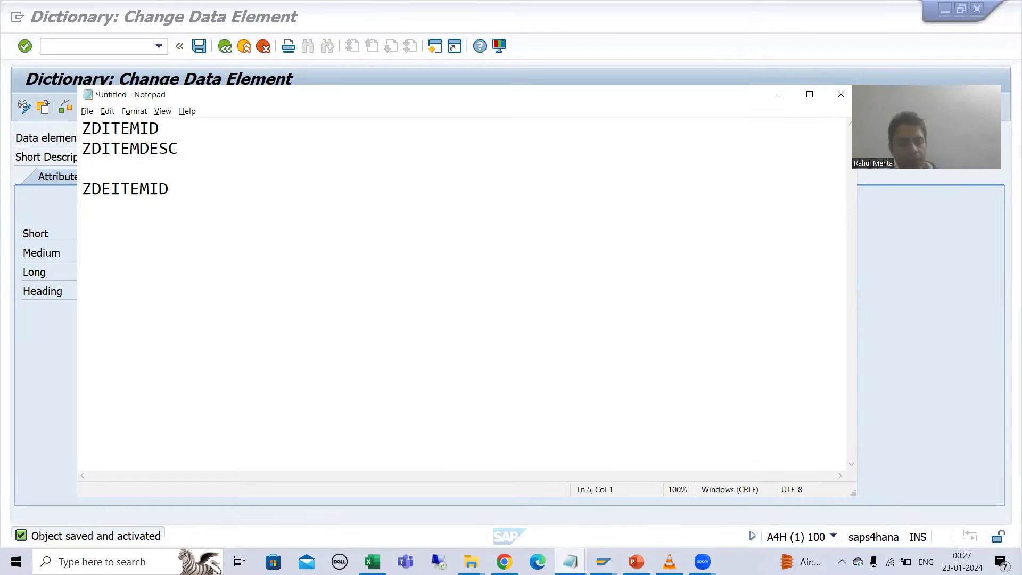
text(ZDEITEMDESC)
key(alt+Tab)
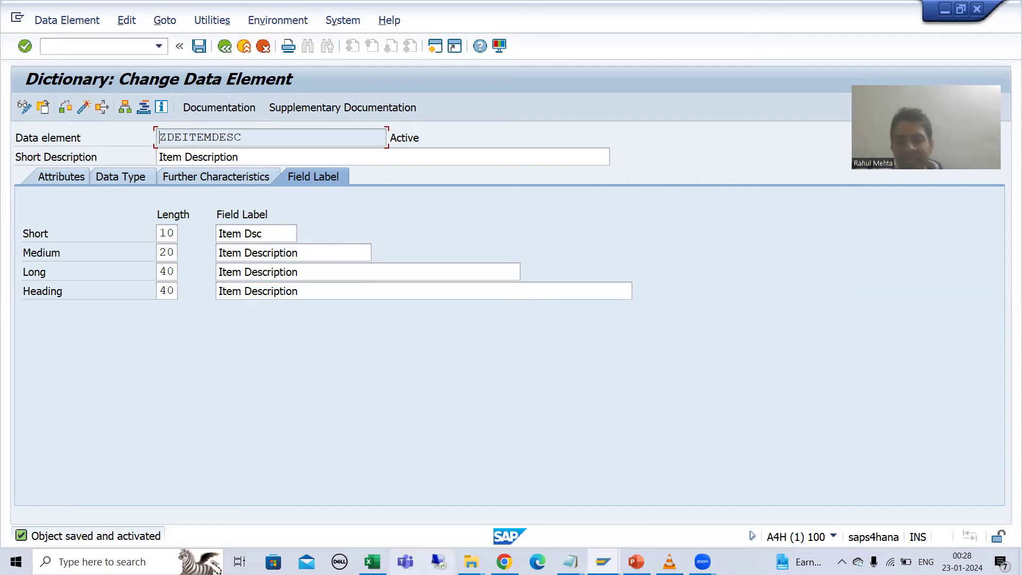
key(alt+Tab)
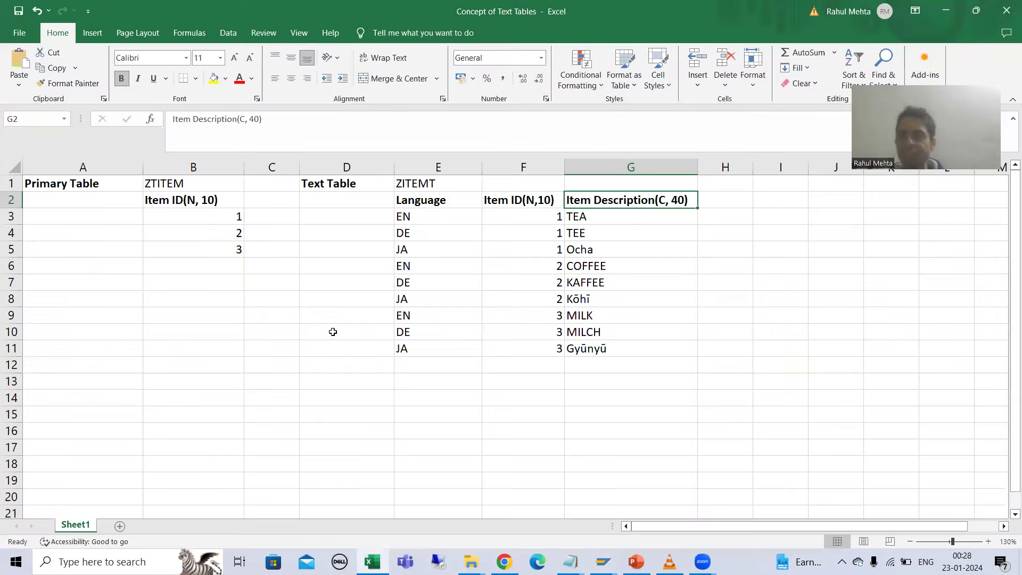